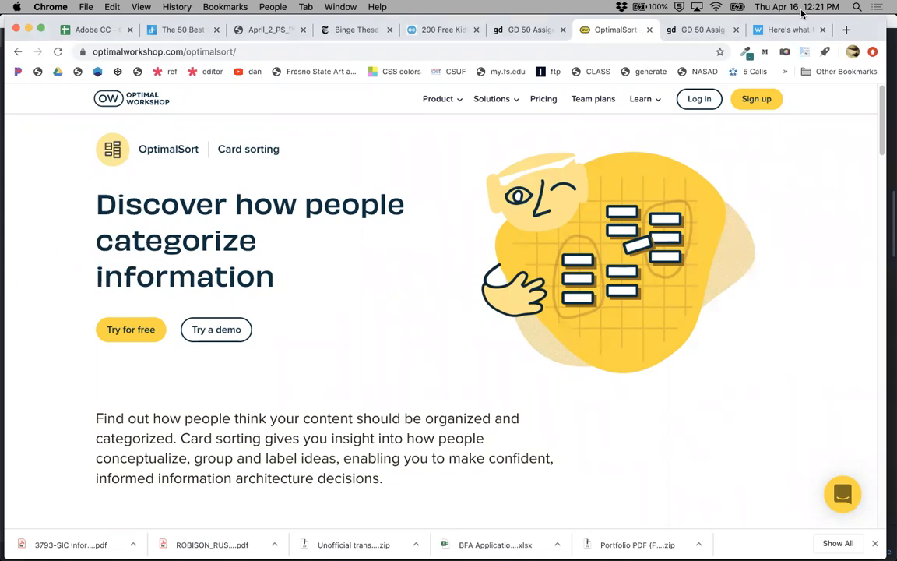
Review the card sorting section of the GD 50 website redesign assignment, then return to the OptimalSort page.
{"action": "left_click", "coordinate": [698, 32]}
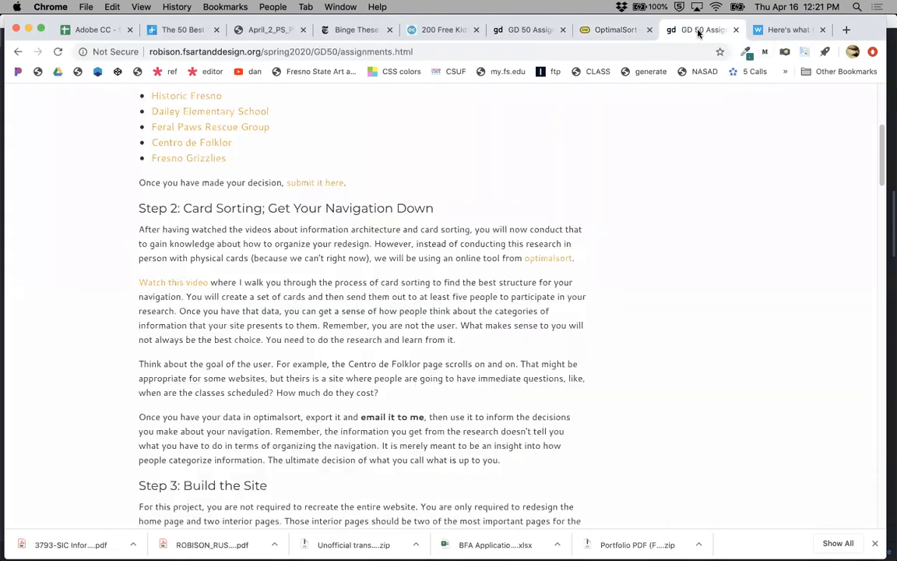
{"action": "scroll", "coordinate": [351, 184], "scroll_direction": "up", "scroll_amount": 5}
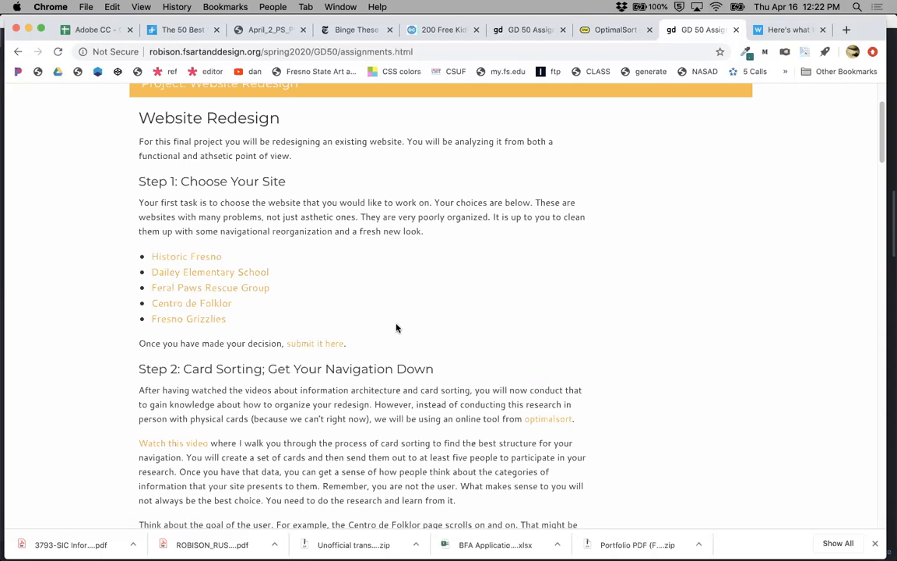
{"action": "scroll", "coordinate": [396, 327], "scroll_direction": "down", "scroll_amount": 3}
{"action": "scroll", "coordinate": [395, 322], "scroll_direction": "down", "scroll_amount": 2}
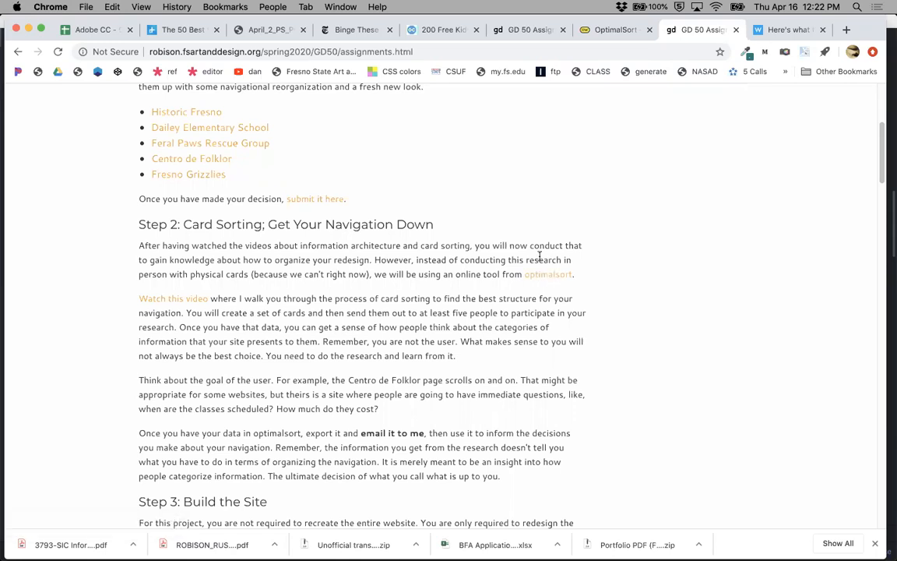
{"action": "left_click", "coordinate": [607, 30]}
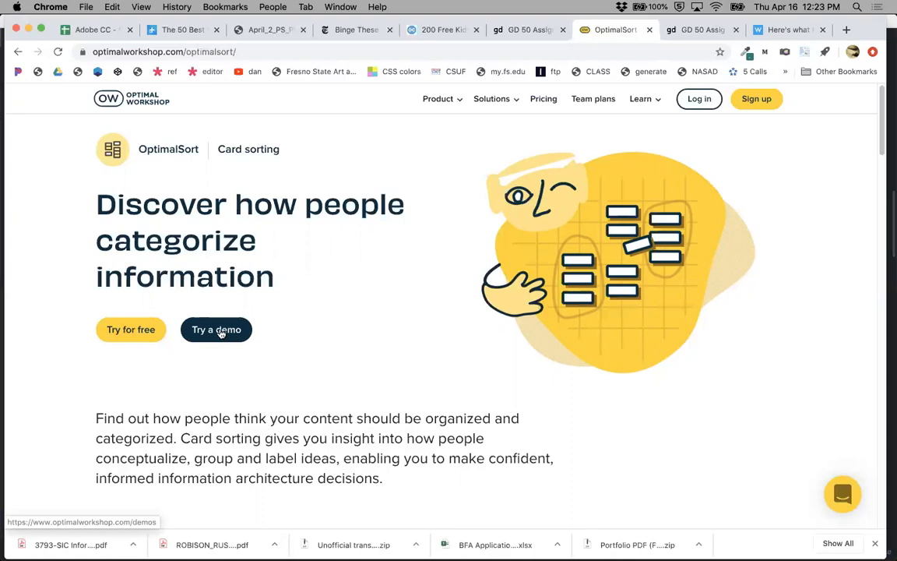
Open the free sign-up form and fill in the first name, last name and work e-mail address.
{"action": "left_click", "coordinate": [130, 332]}
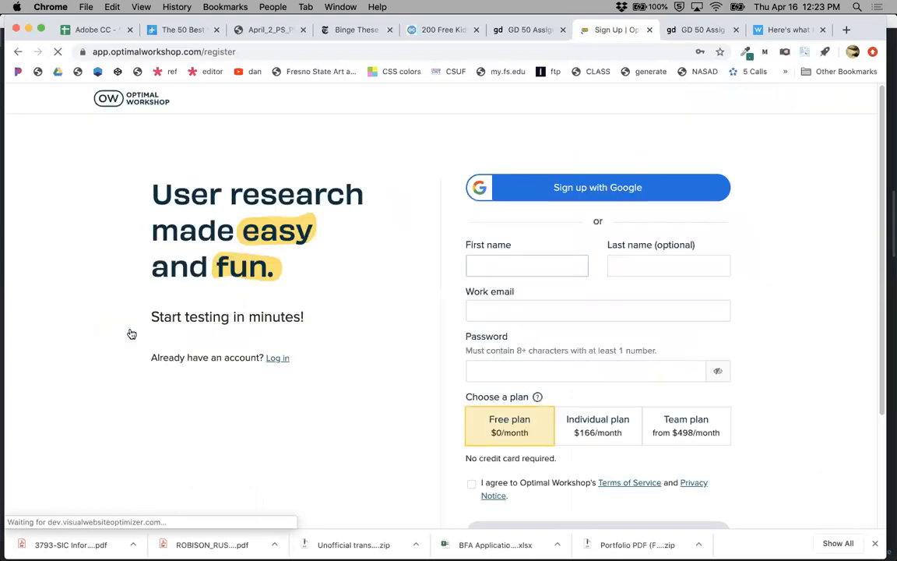
{"action": "left_click", "coordinate": [476, 266]}
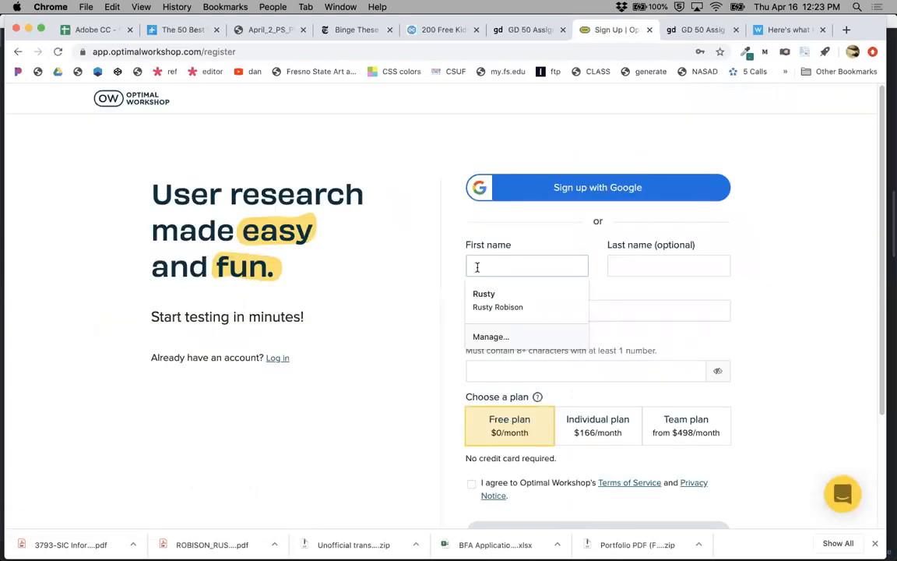
{"action": "left_click", "coordinate": [480, 295]}
{"action": "left_click", "coordinate": [486, 306]}
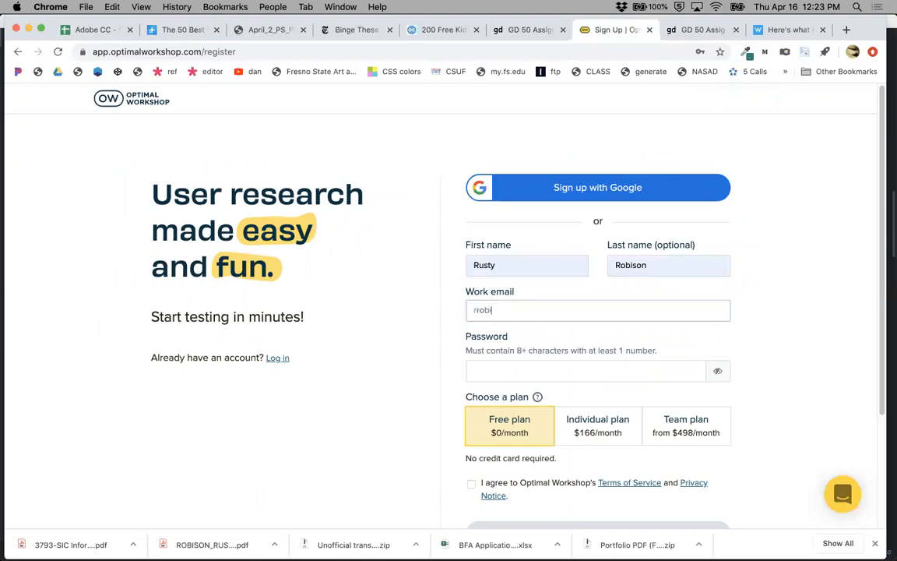
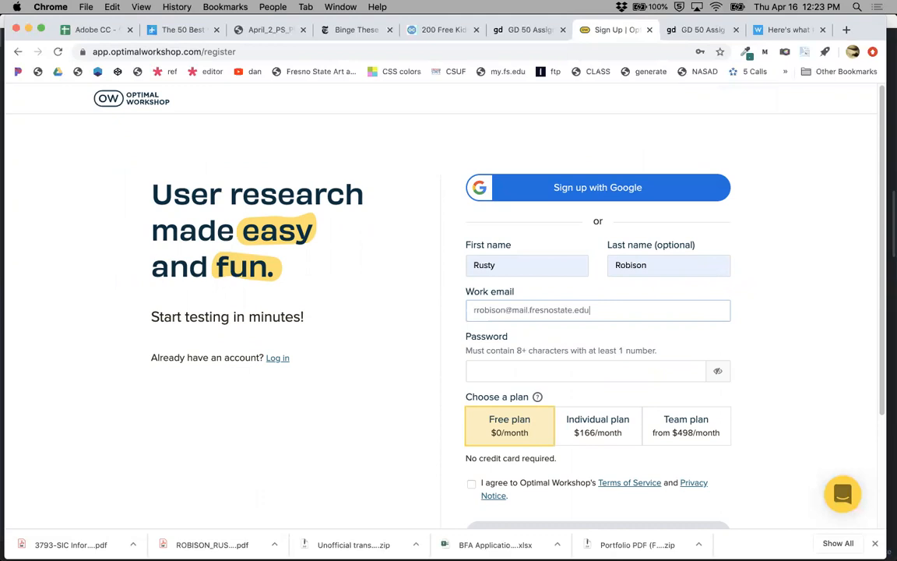
Enter the account password in the password field.
{"action": "key", "text": "Tab"}
{"action": "type", "text": "••••••••"}
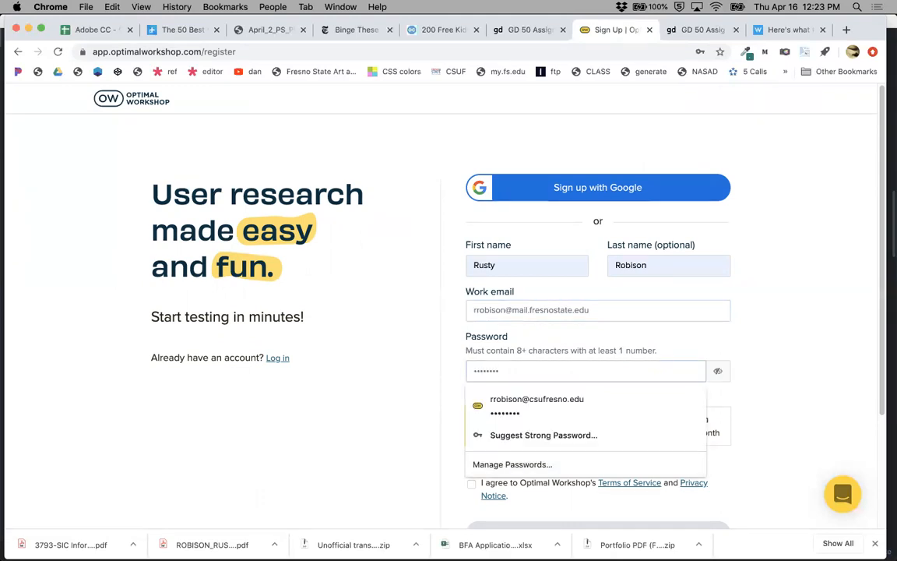
{"action": "left_click", "coordinate": [748, 364]}
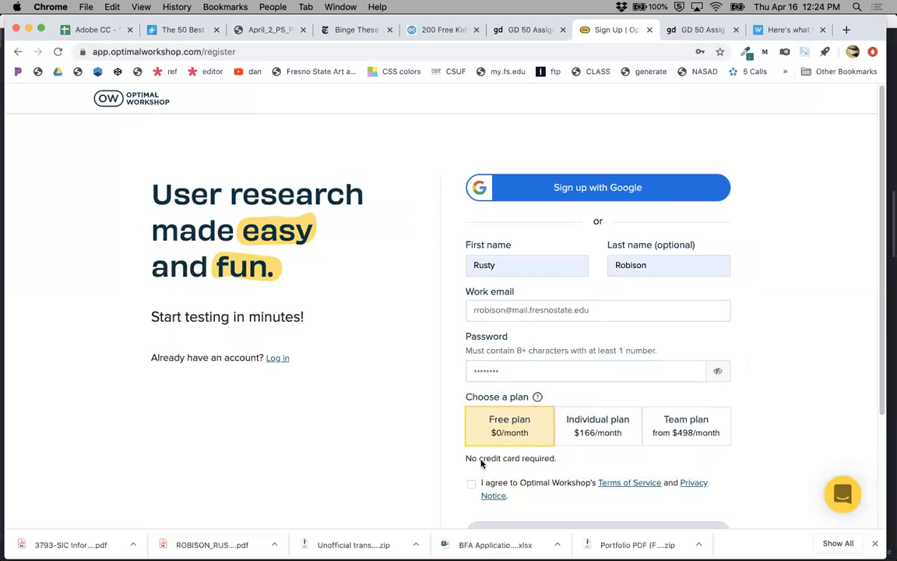
Agree to the Terms of Service and Privacy Notice and submit the free plan sign-up.
{"action": "scroll", "coordinate": [477, 451], "scroll_direction": "down", "scroll_amount": 2}
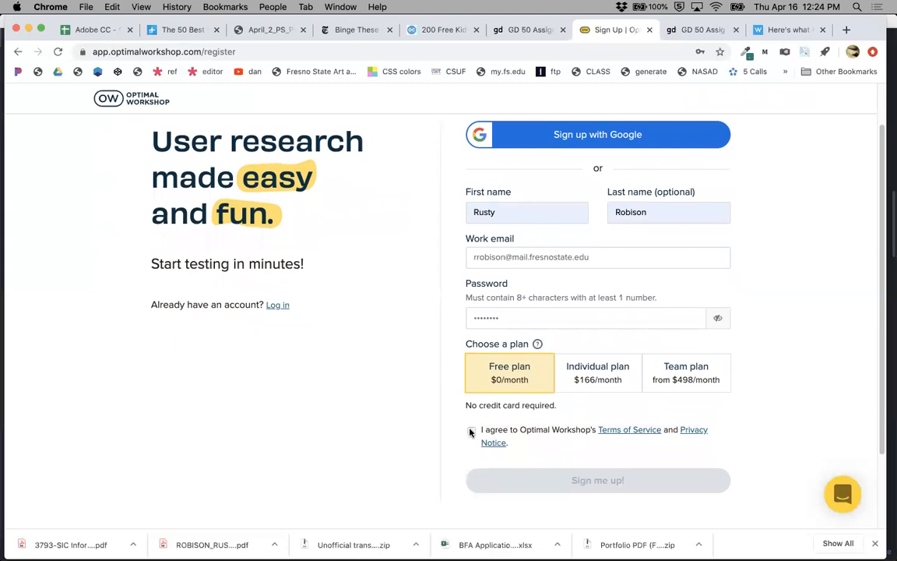
{"action": "left_click", "coordinate": [470, 431]}
{"action": "left_click", "coordinate": [605, 482]}
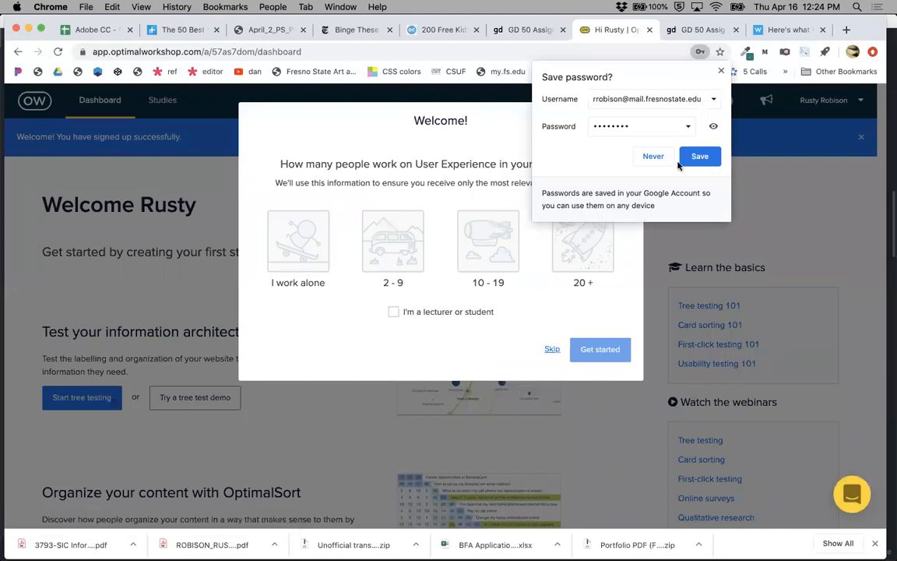
Save the password in the browser and skip the welcome questionnaire.
{"action": "left_click", "coordinate": [698, 156]}
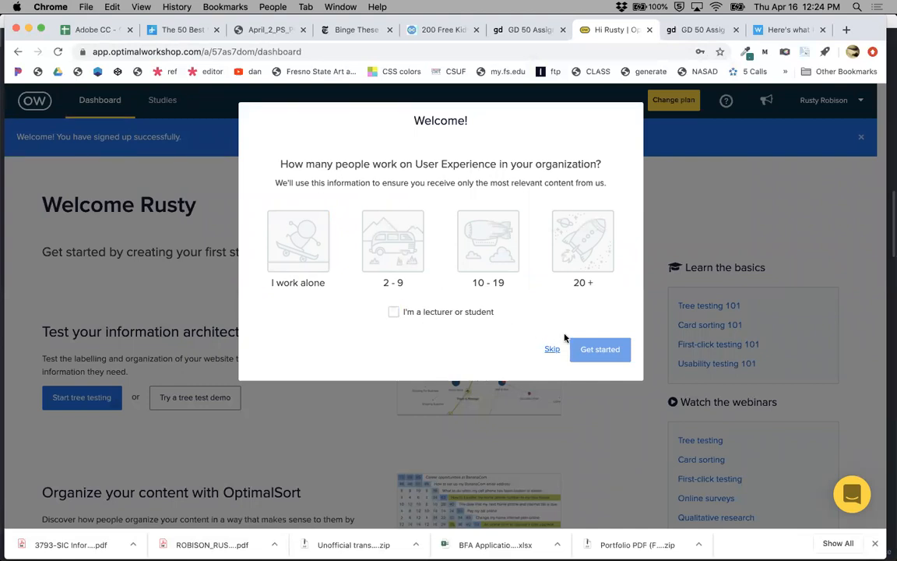
{"action": "left_click", "coordinate": [552, 349]}
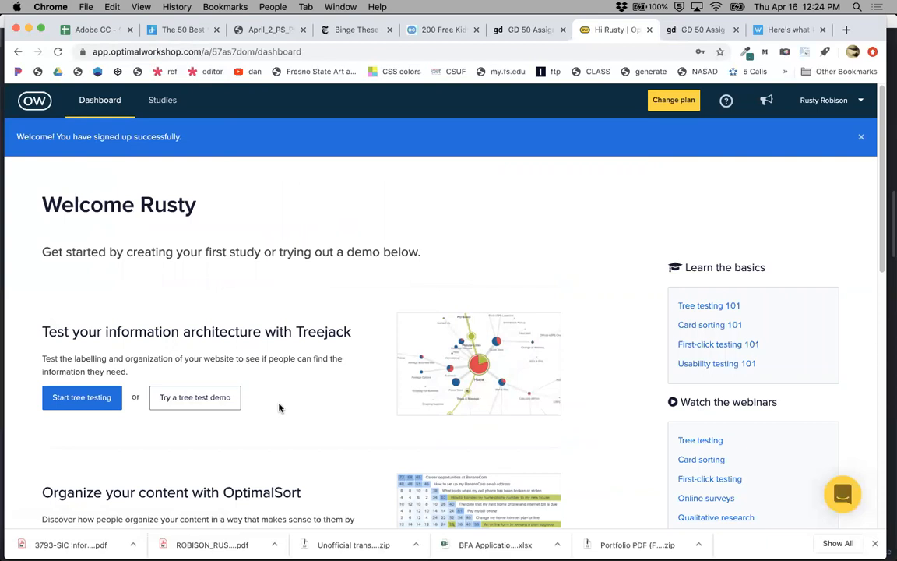
Browse the dashboard and open the open card sort demo.
{"action": "scroll", "coordinate": [281, 406], "scroll_direction": "down", "scroll_amount": 3}
{"action": "scroll", "coordinate": [281, 406], "scroll_direction": "down", "scroll_amount": 10}
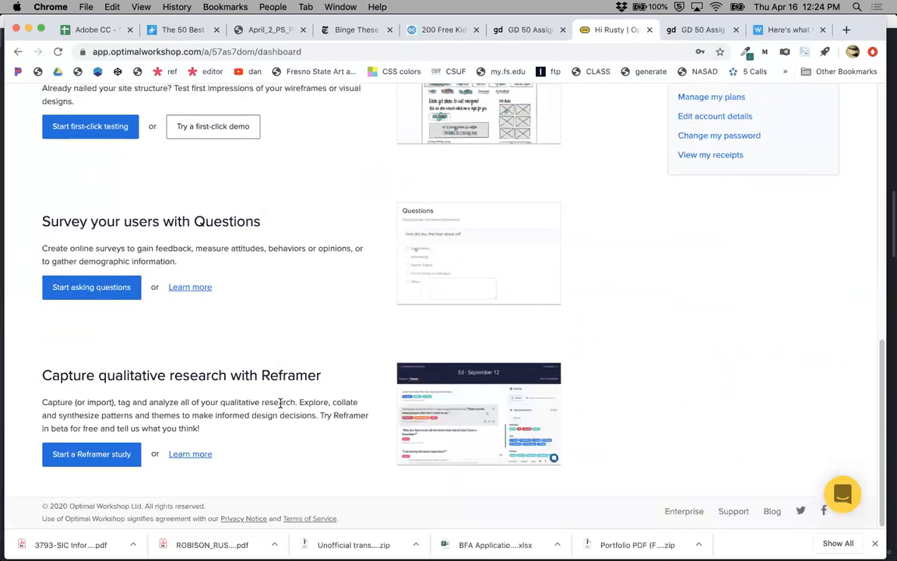
{"action": "scroll", "coordinate": [280, 406], "scroll_direction": "up", "scroll_amount": 9}
{"action": "scroll", "coordinate": [280, 407], "scroll_direction": "up", "scroll_amount": 3}
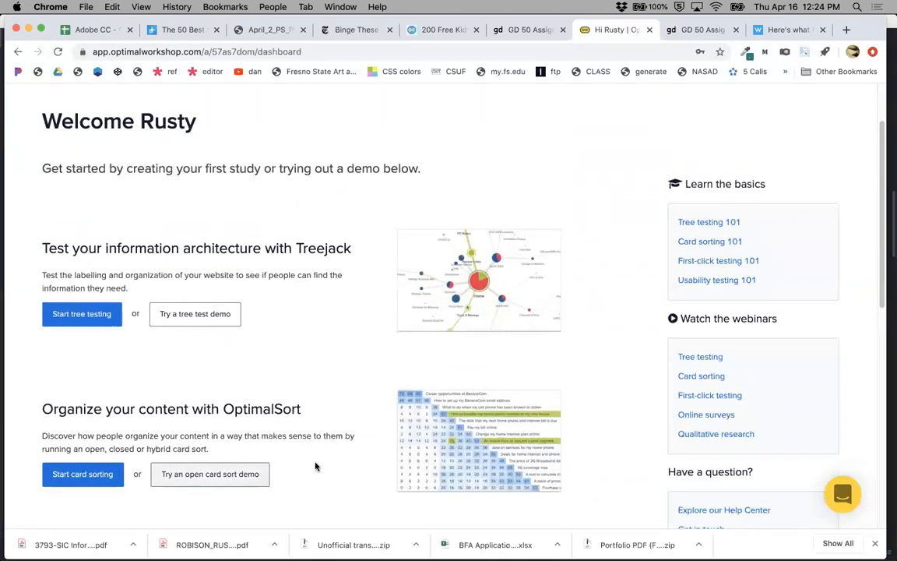
{"action": "scroll", "coordinate": [316, 453], "scroll_direction": "down", "scroll_amount": 2}
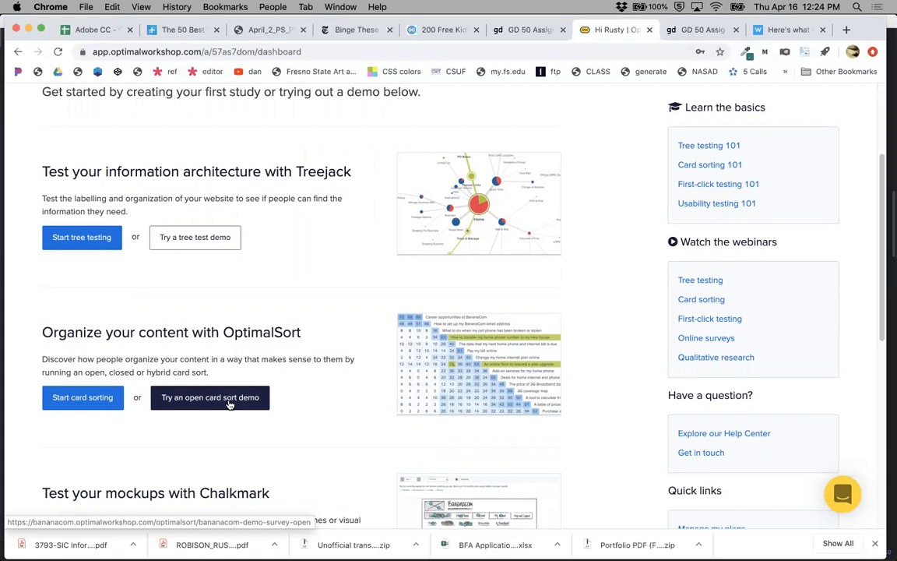
{"action": "left_click", "coordinate": [230, 401]}
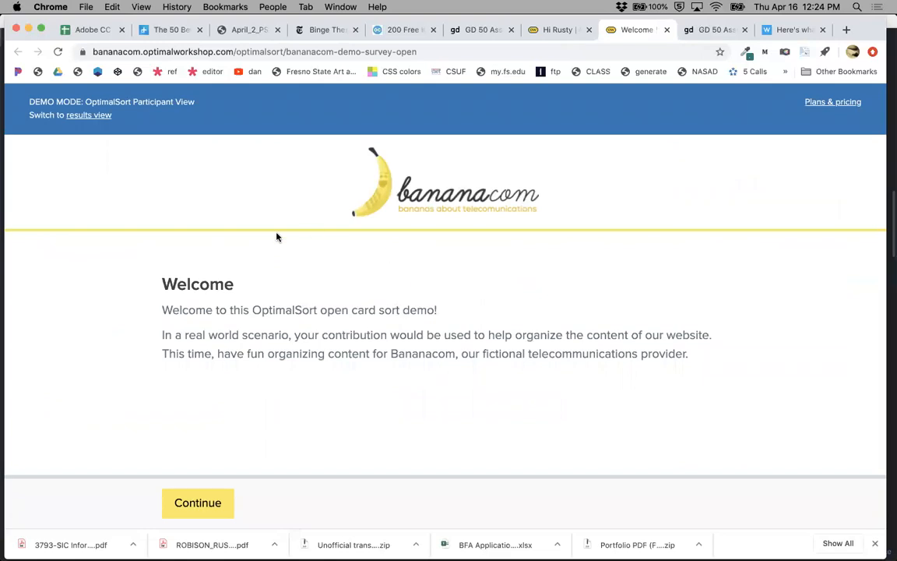
Continue past the demo's welcome screen and questionnaire to the sorting board.
{"action": "left_click", "coordinate": [211, 504]}
{"action": "scroll", "coordinate": [385, 455], "scroll_direction": "down", "scroll_amount": 5}
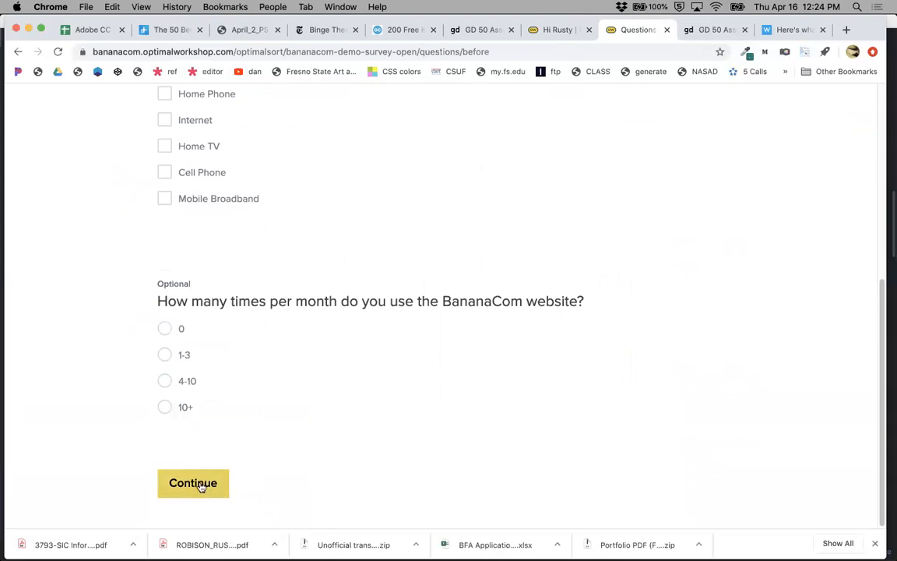
{"action": "left_click", "coordinate": [201, 484]}
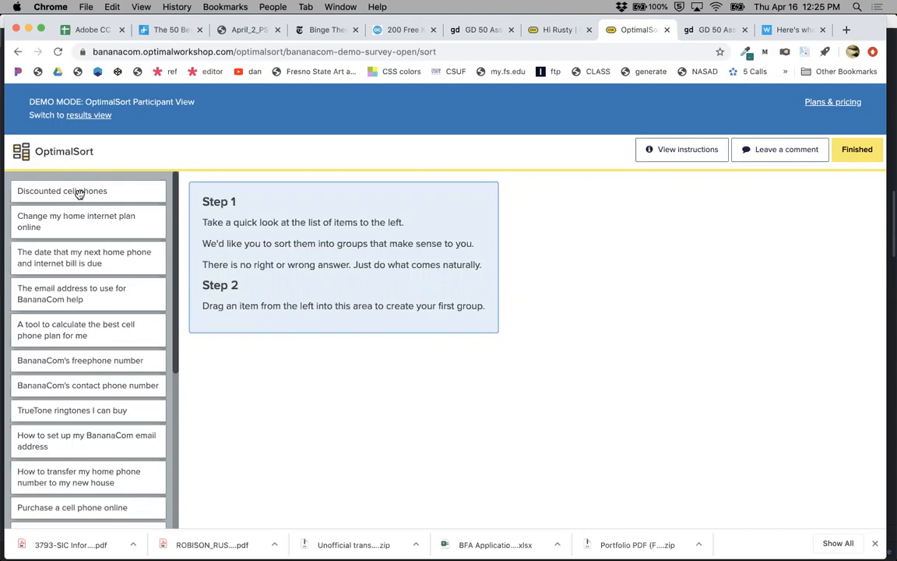
Sort demo cards into groups, moving the home phone bill card into the internet plan group.
{"action": "left_click_drag", "start_coordinate": [94, 191], "coordinate": [244, 208]}
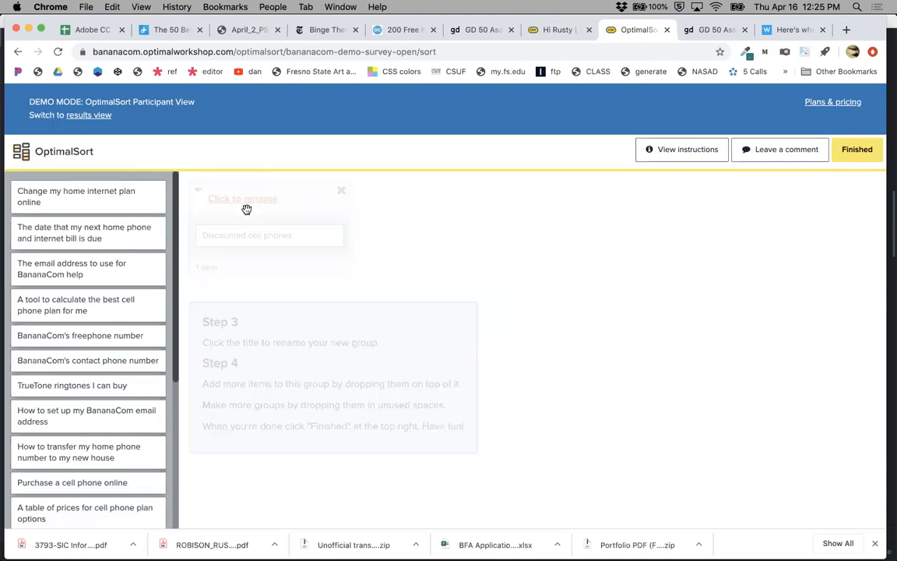
{"action": "left_click_drag", "start_coordinate": [94, 197], "coordinate": [466, 226]}
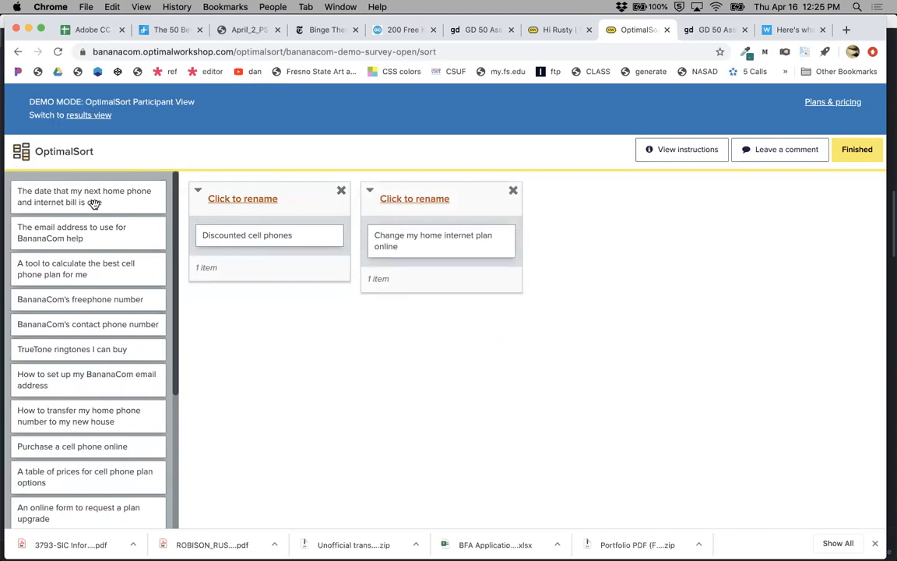
{"action": "left_click_drag", "start_coordinate": [81, 194], "coordinate": [305, 376]}
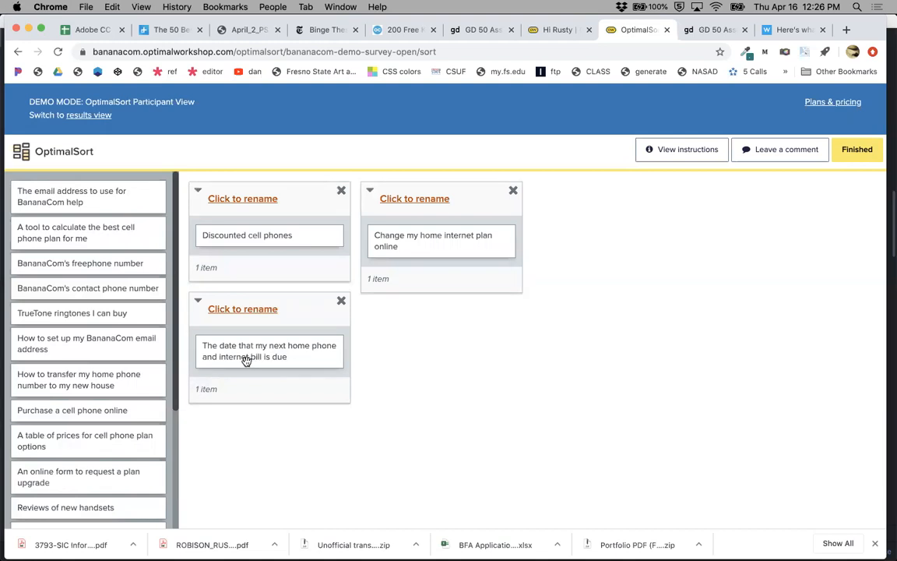
{"action": "left_click_drag", "start_coordinate": [244, 346], "coordinate": [419, 276]}
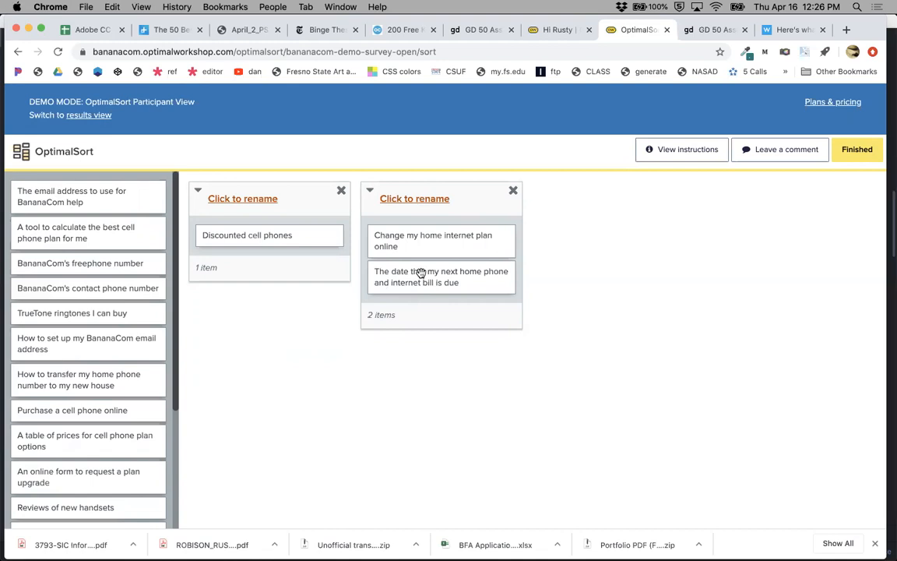
Rename the two-card demo group to MY PLAN.
{"action": "left_click", "coordinate": [422, 201]}
{"action": "type", "text": "MY PLAN"}
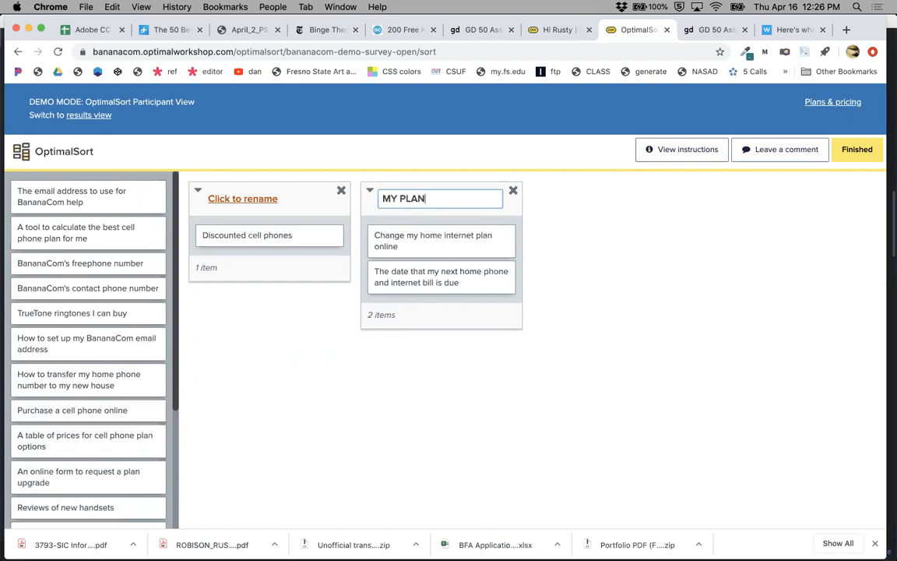
{"action": "left_click", "coordinate": [580, 247]}
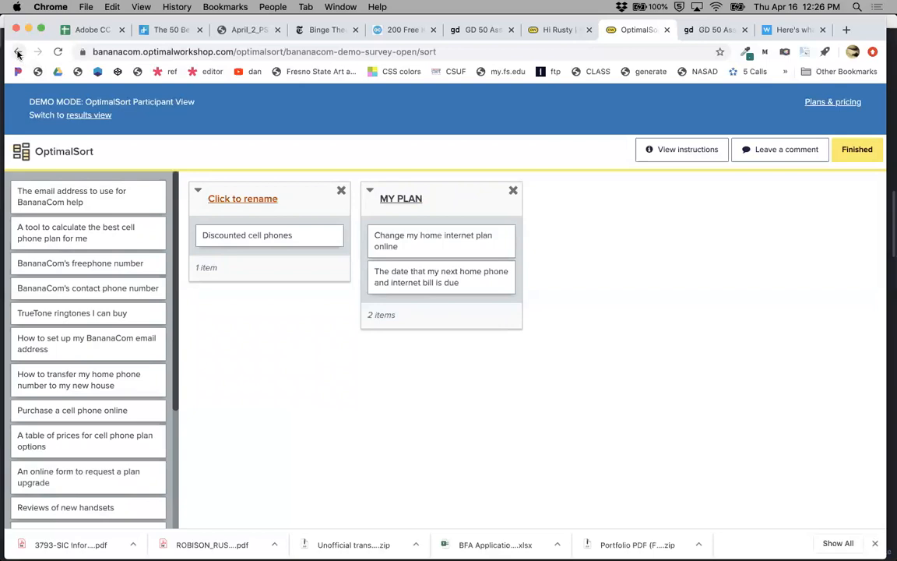
Leave and close the demo, start a new card sorting study, and decline the overview tour.
{"action": "left_click_drag", "start_coordinate": [17, 53], "coordinate": [36, 73]}
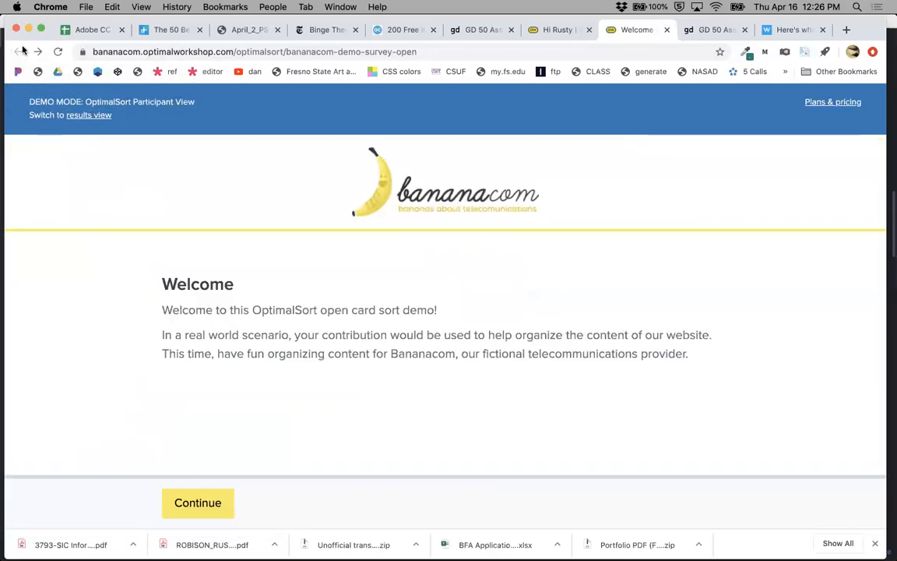
{"action": "left_click", "coordinate": [667, 30]}
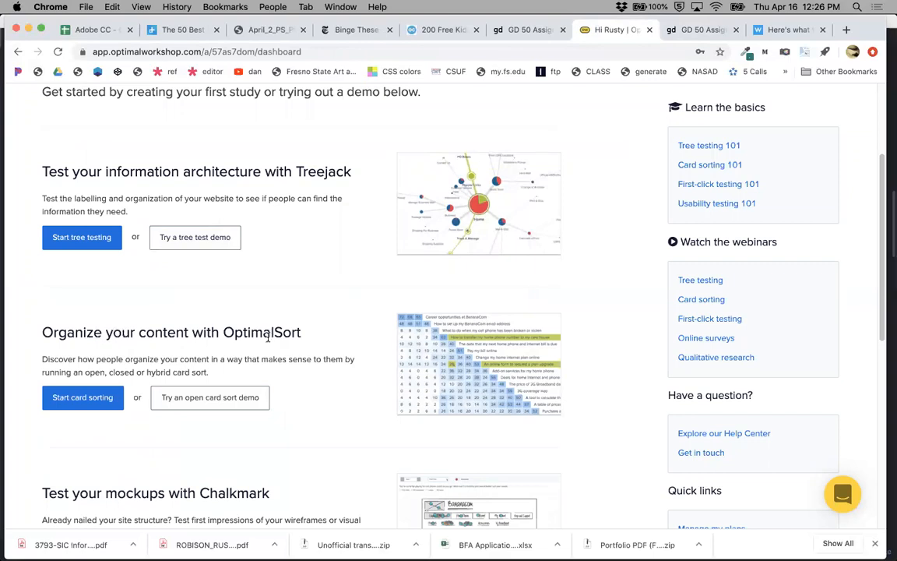
{"action": "left_click", "coordinate": [84, 399]}
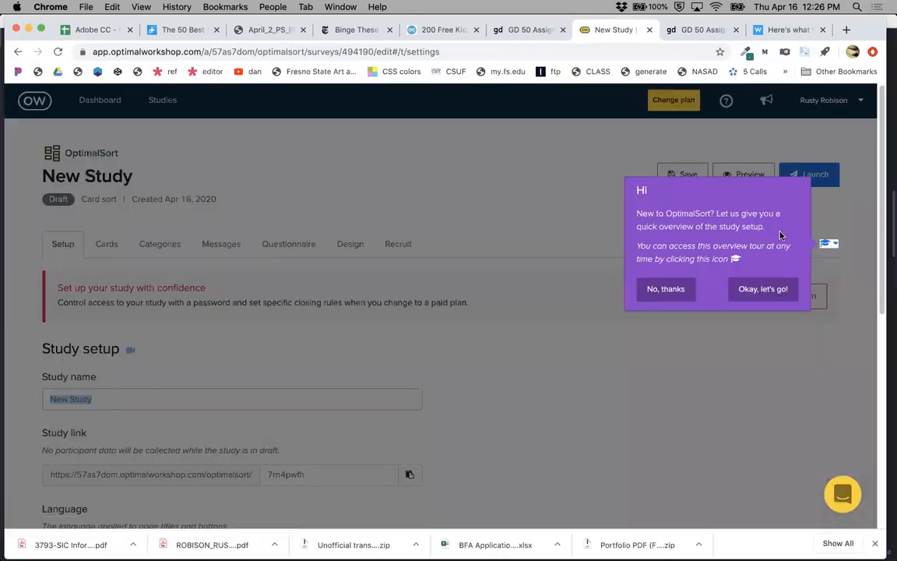
{"action": "left_click", "coordinate": [683, 289]}
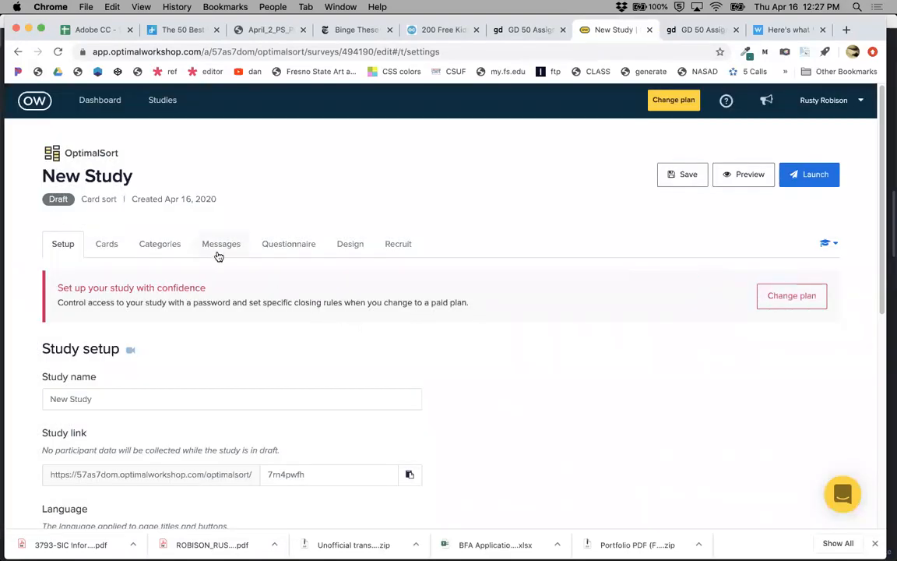
Name the study Centro de folklor.
{"action": "left_click_drag", "start_coordinate": [91, 400], "coordinate": [35, 397]}
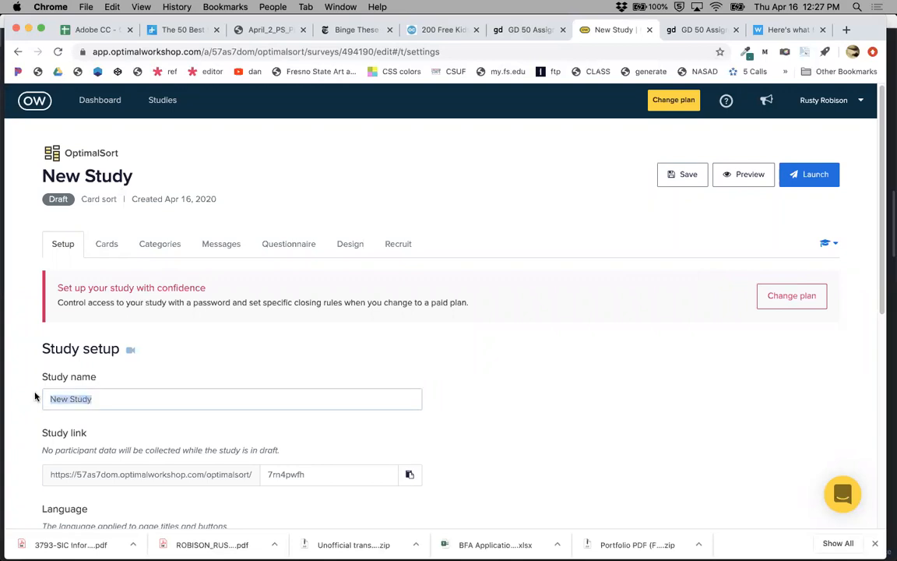
{"action": "type", "text": "Centro de folklo"}
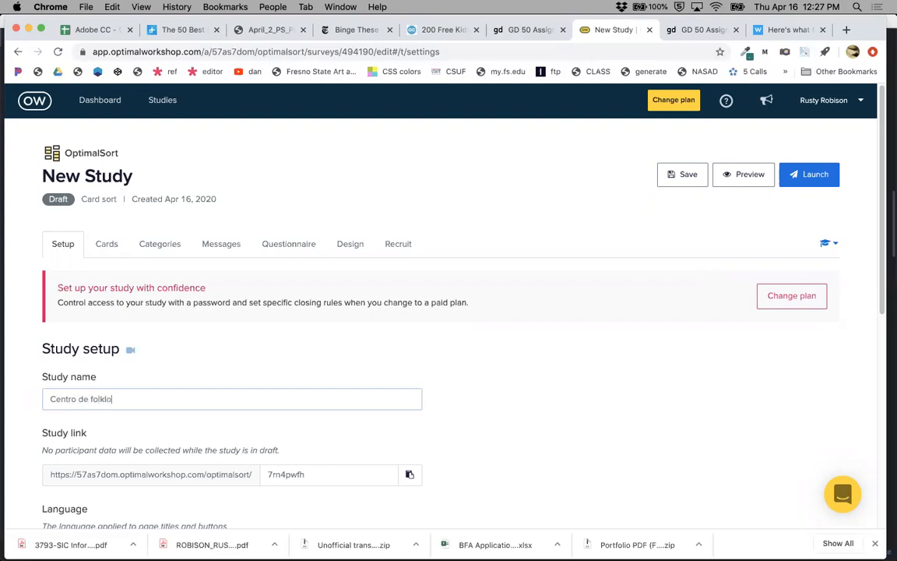
{"action": "type", "text": "r"}
Open the study's cards and add a first card labeled "Who are the instructors?".
{"action": "left_click", "coordinate": [104, 246]}
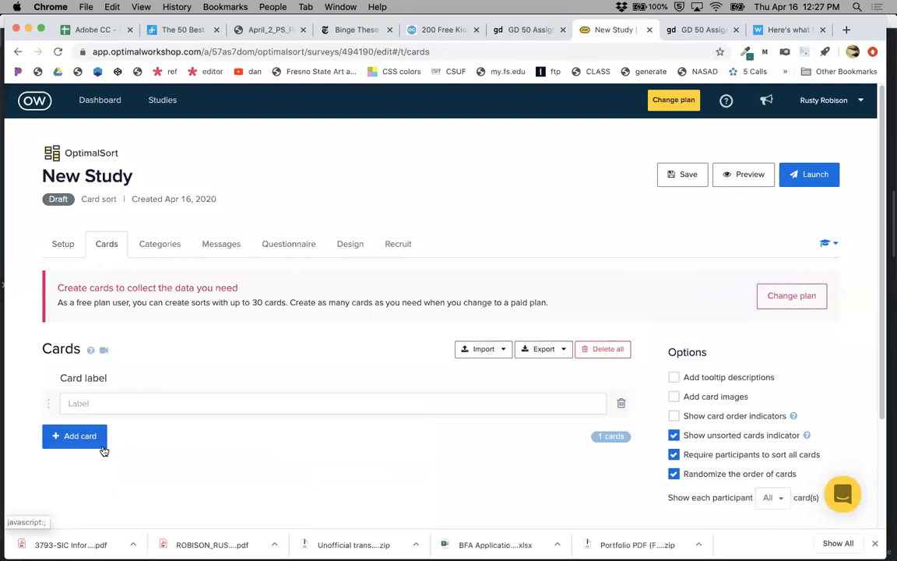
{"action": "left_click", "coordinate": [81, 403]}
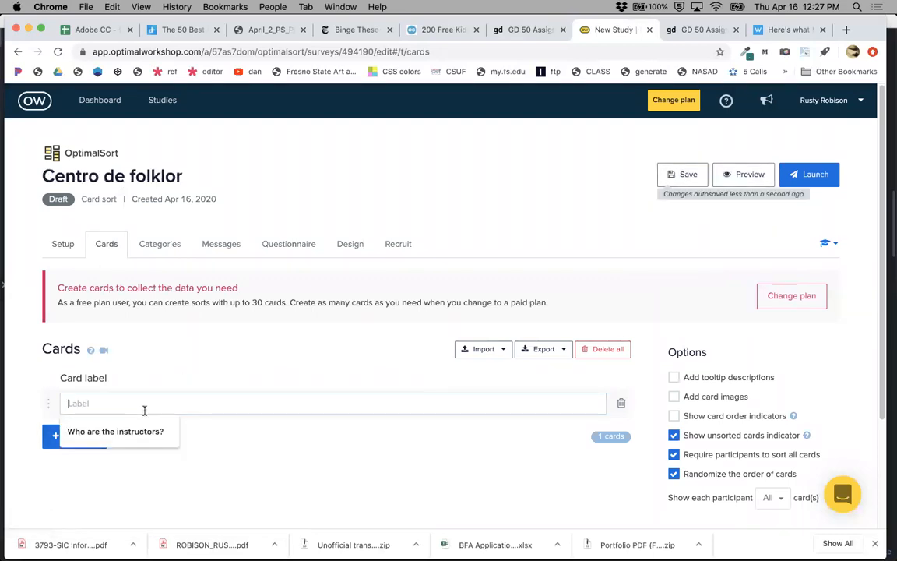
{"action": "left_click", "coordinate": [92, 431]}
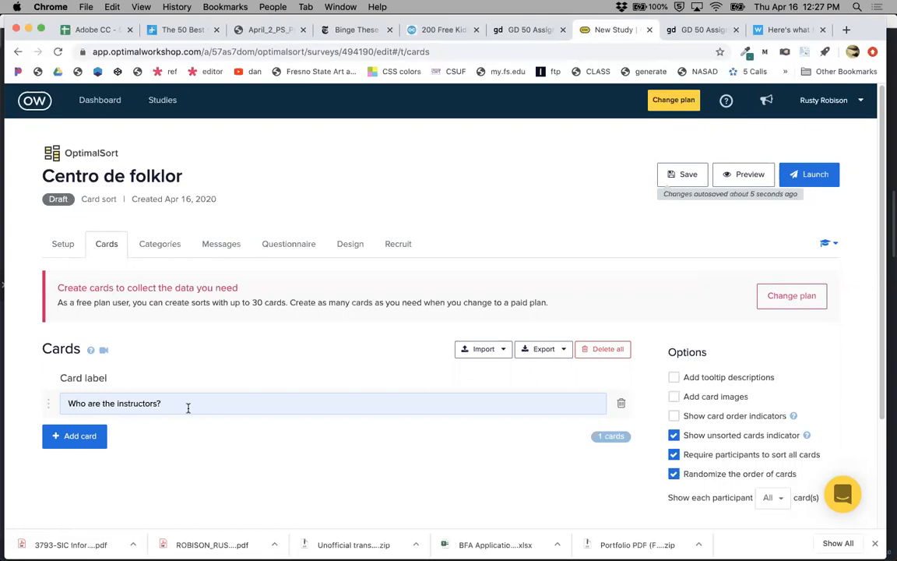
Add a card labeled "What classes are offered on Tuesdays?".
{"action": "left_click", "coordinate": [87, 436]}
{"action": "left_click", "coordinate": [88, 436]}
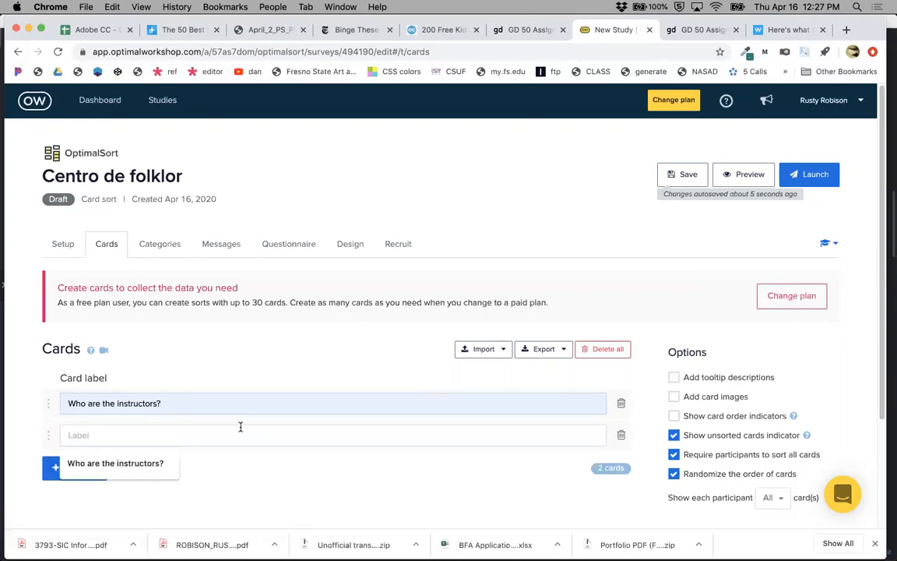
{"action": "type", "text": "What c"}
{"action": "type", "text": "lasses are "}
{"action": "type", "text": "offered "}
{"action": "type", "text": "on Tuesd"}
{"action": "type", "text": "ay"}
{"action": "type", "text": "s"}
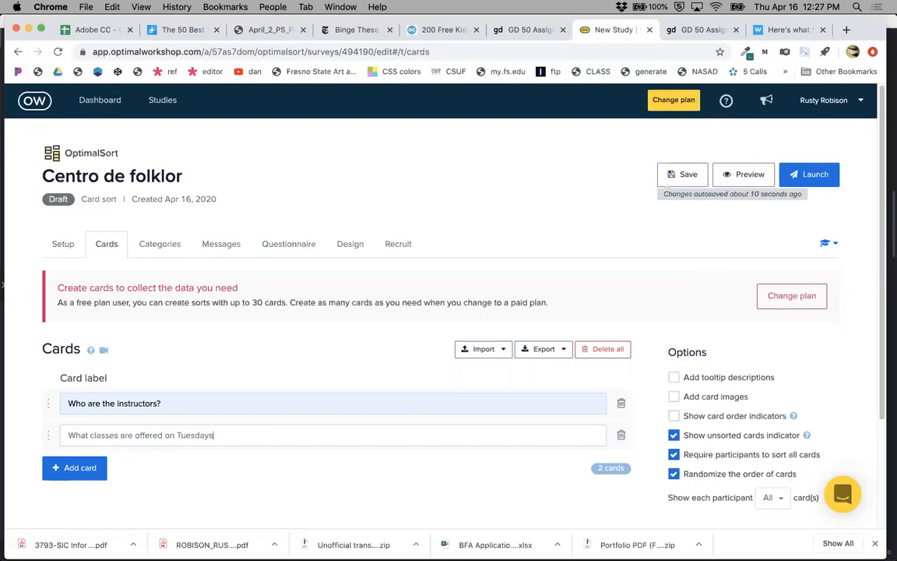
{"action": "type", "text": "?"}
{"action": "key", "text": "Return"}
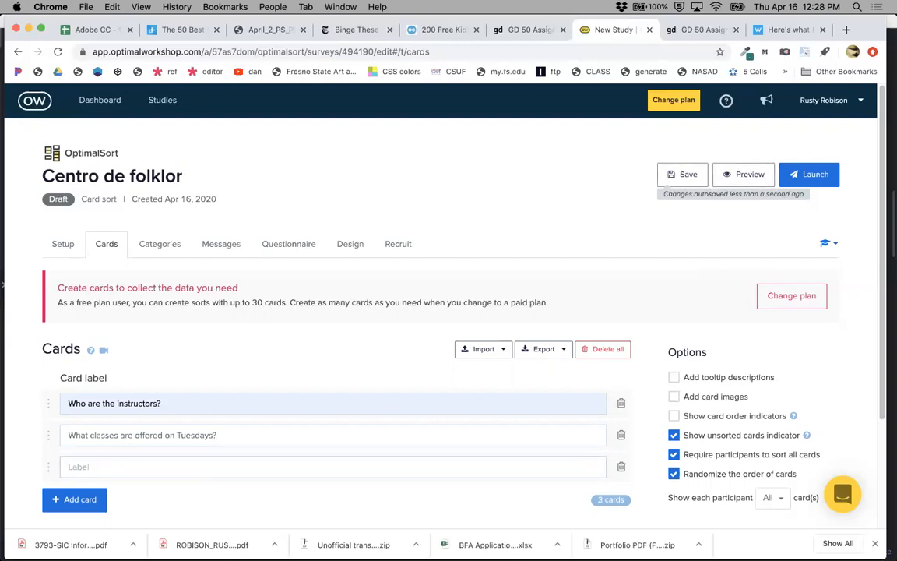
Add a card labeled "How much are classes?".
{"action": "type", "text": "How much ar"}
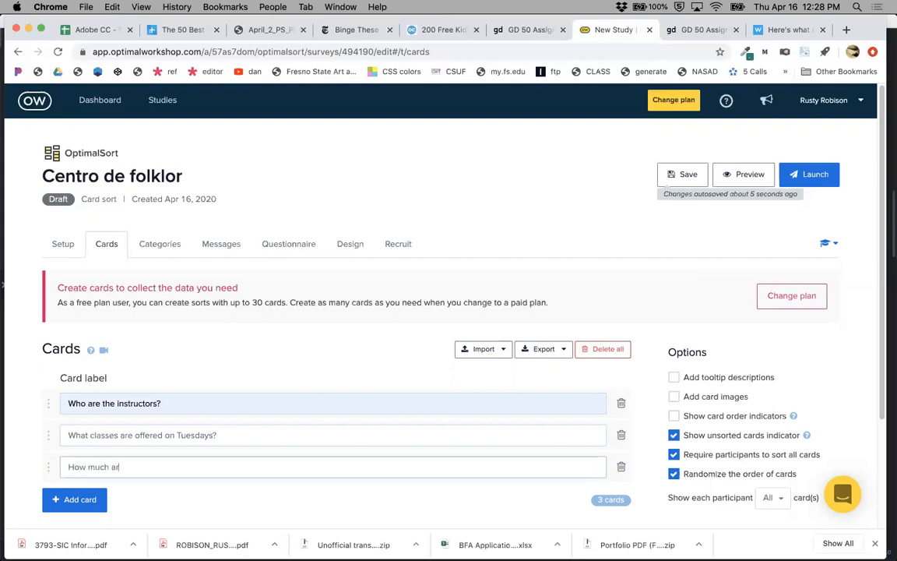
{"action": "type", "text": "e classes?"}
{"action": "key", "text": "Return"}
Add a card labeled "Where is the studio located?".
{"action": "type", "text": "Whe"}
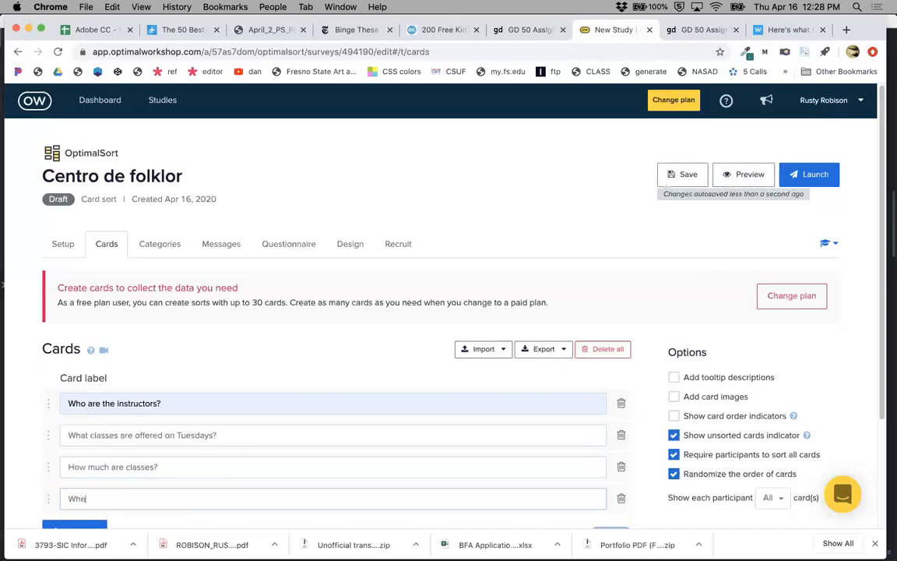
{"action": "type", "text": "re is the studio located?"}
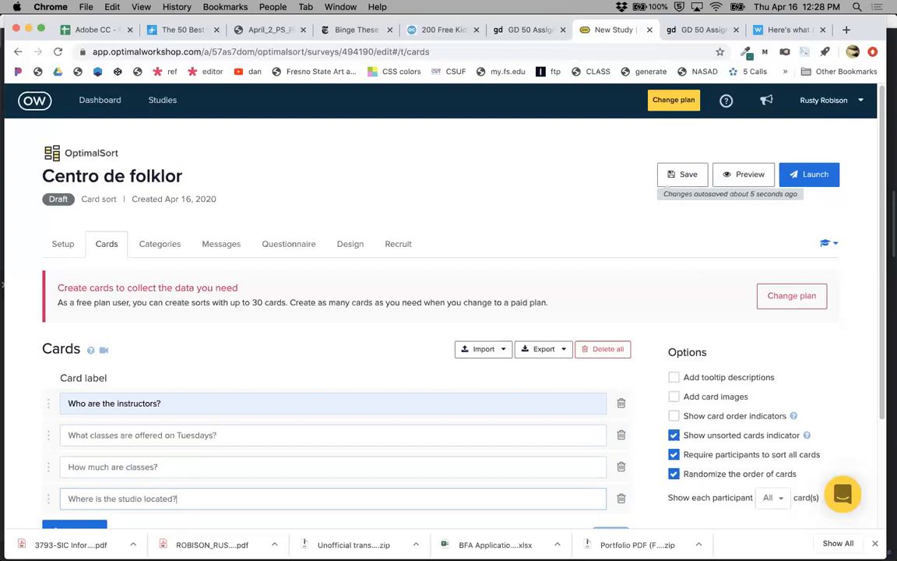
{"action": "key", "text": "Return"}
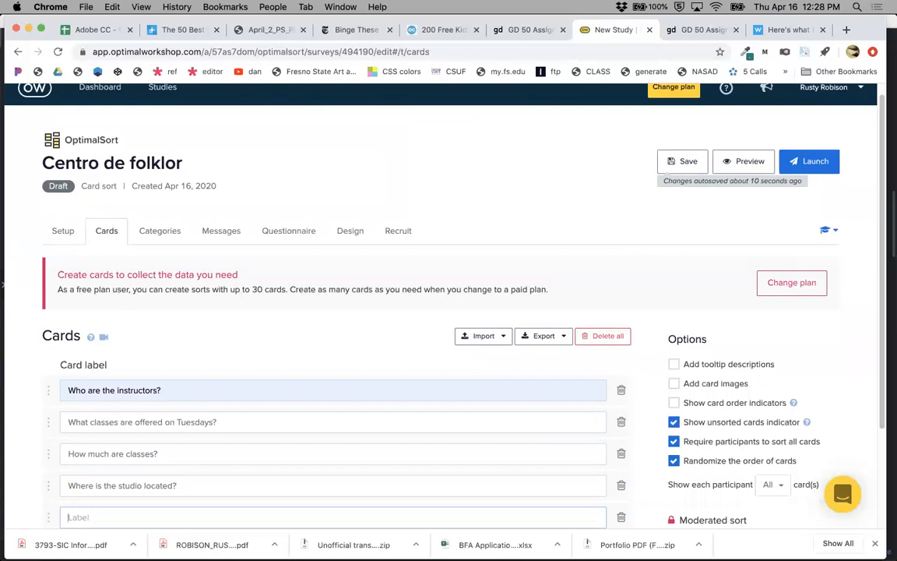
Add a card labeled "Find information about costumes".
{"action": "type", "text": "Find information"}
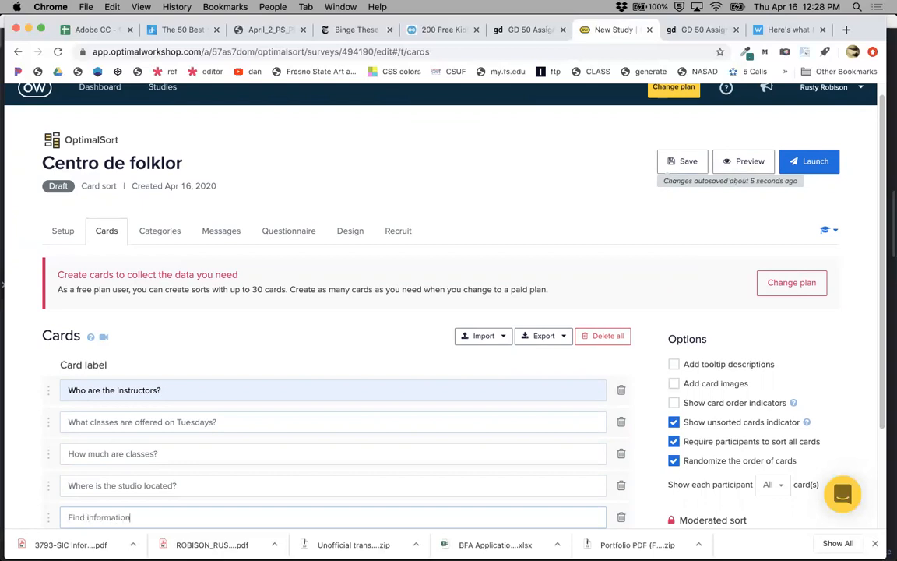
{"action": "type", "text": " about costumes"}
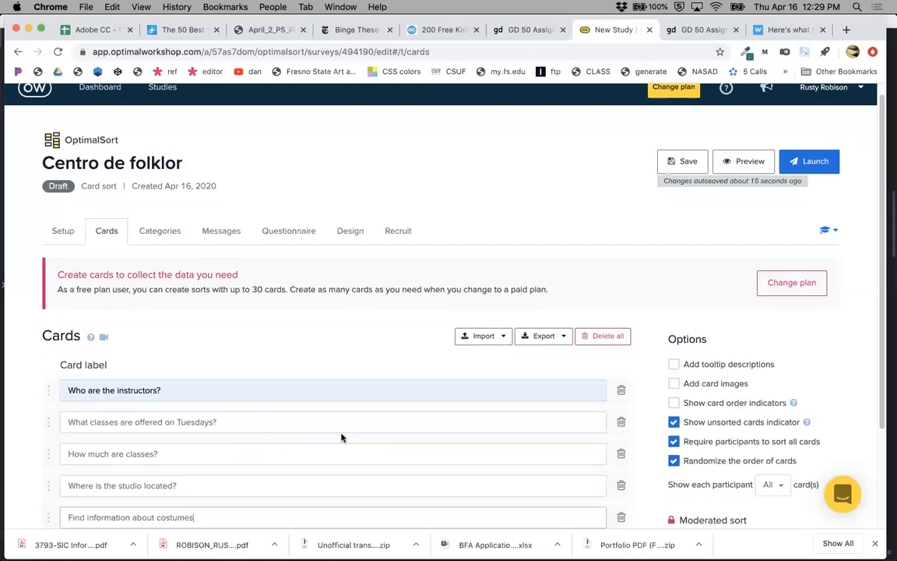
Add a card labeled "About us" and then clear its label.
{"action": "scroll", "coordinate": [341, 437], "scroll_direction": "down", "scroll_amount": 2}
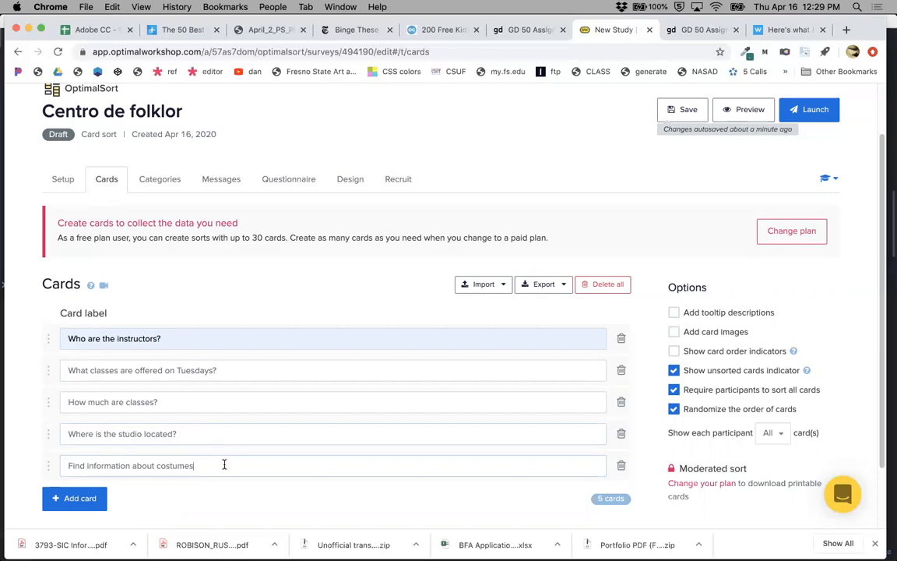
{"action": "left_click", "coordinate": [81, 498]}
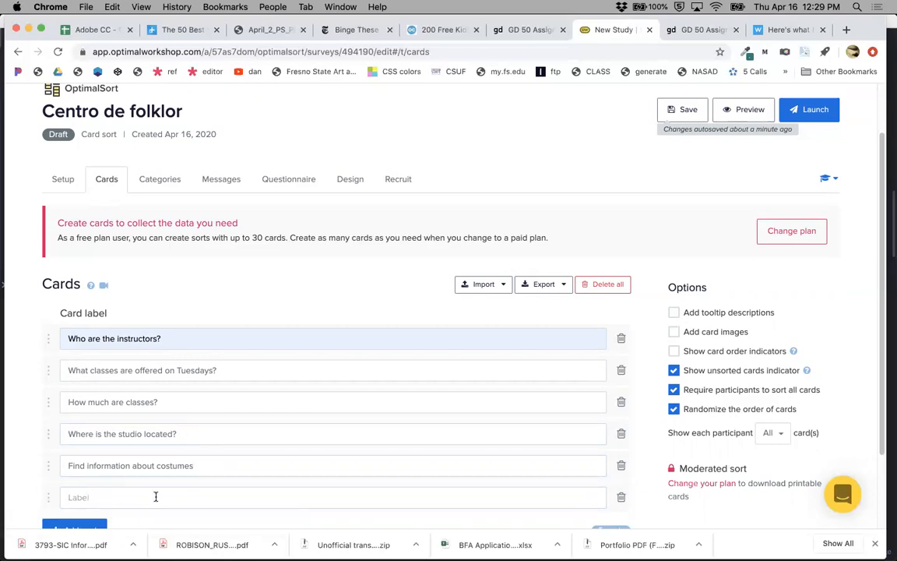
{"action": "type", "text": "About us"}
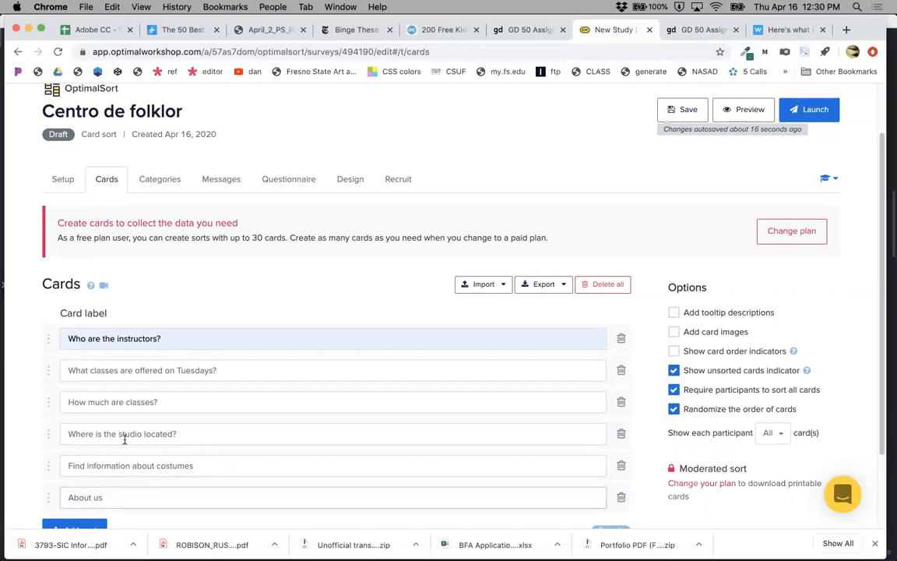
{"action": "left_click_drag", "start_coordinate": [198, 432], "coordinate": [69, 429]}
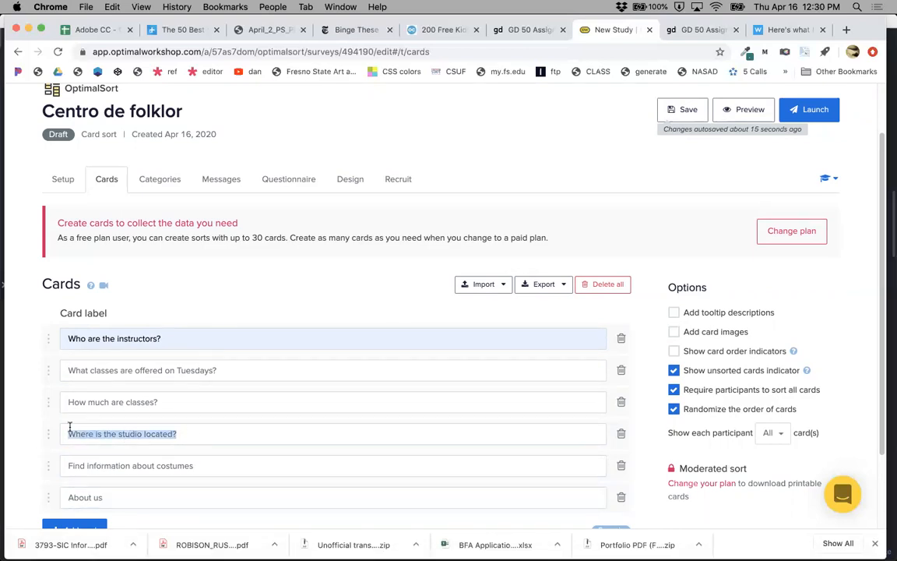
{"action": "left_click", "coordinate": [108, 497]}
{"action": "left_click_drag", "start_coordinate": [108, 497], "coordinate": [61, 499]}
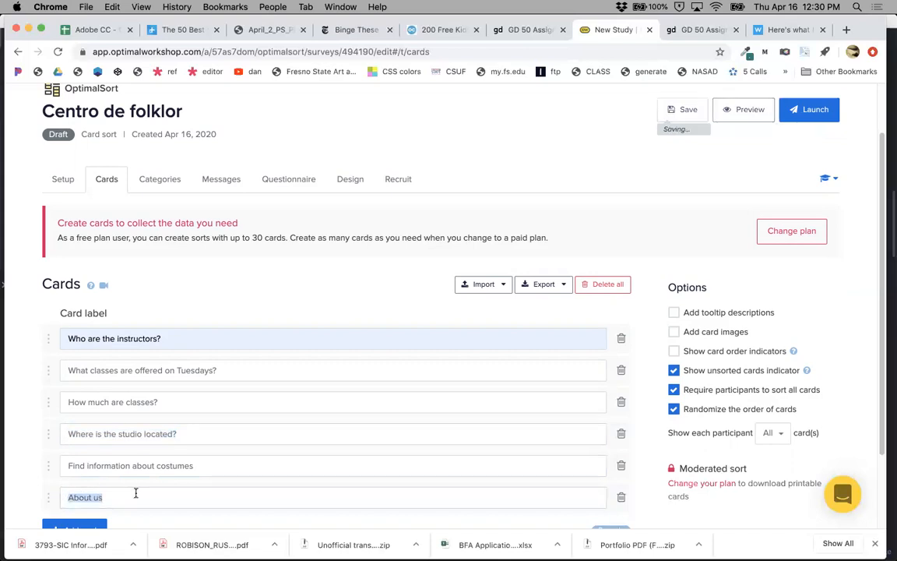
{"action": "key", "text": "BackSpace"}
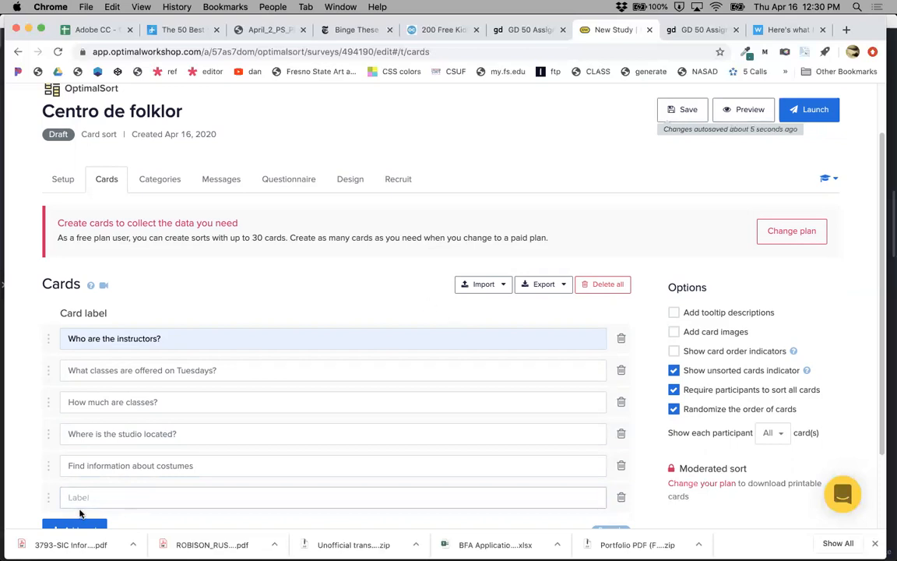
Try to launch the study and cancel the launch dialog.
{"action": "left_click", "coordinate": [814, 113]}
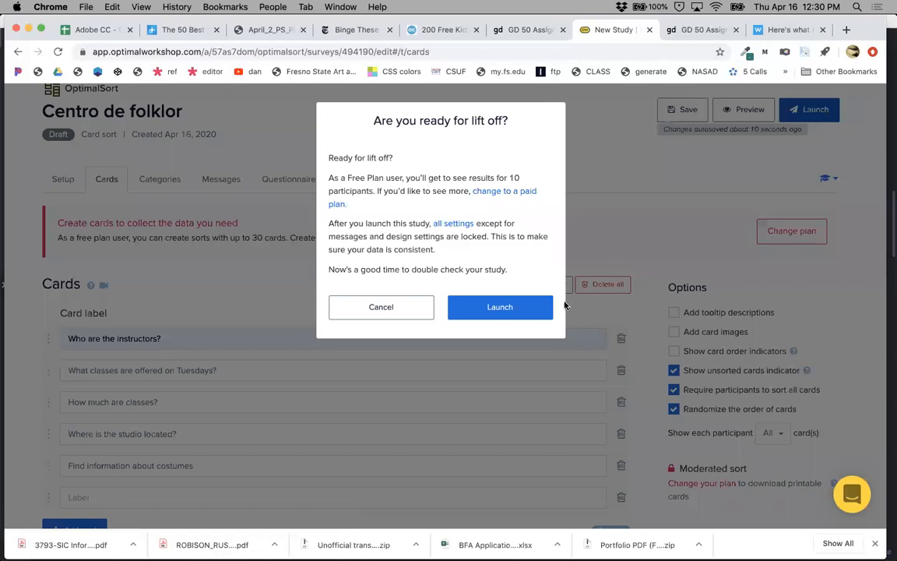
{"action": "left_click", "coordinate": [496, 309]}
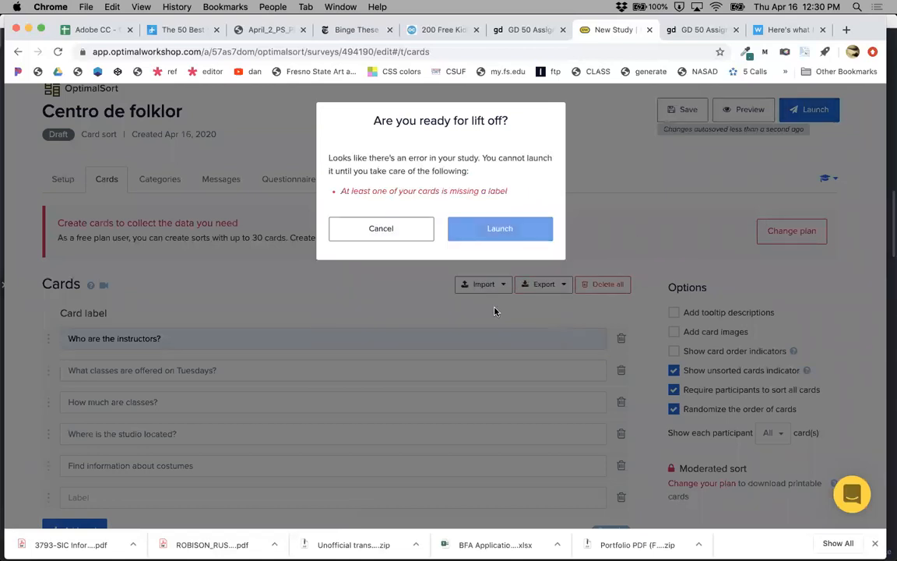
{"action": "left_click", "coordinate": [380, 231]}
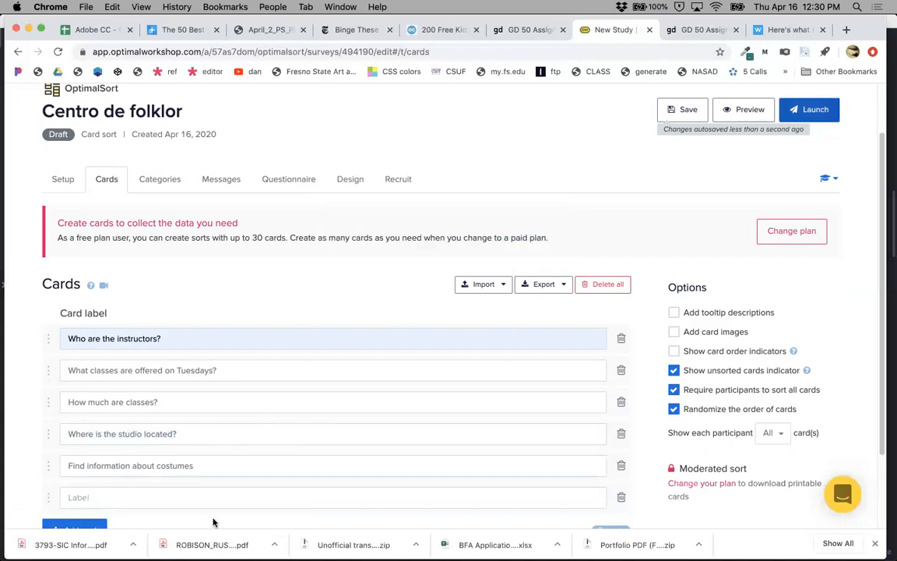
Delete the empty card and try launching the study again, cancelling the dialog.
{"action": "left_click", "coordinate": [619, 497]}
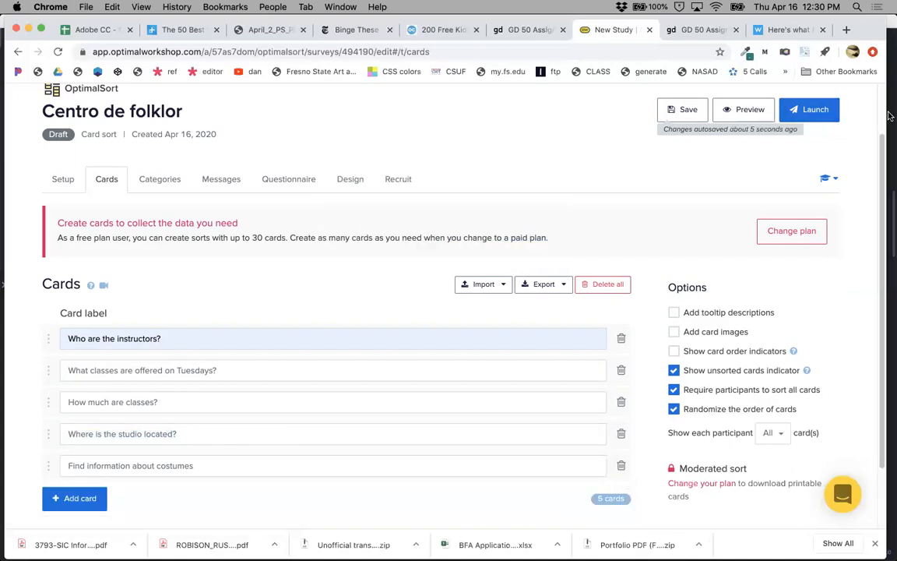
{"action": "left_click", "coordinate": [814, 110]}
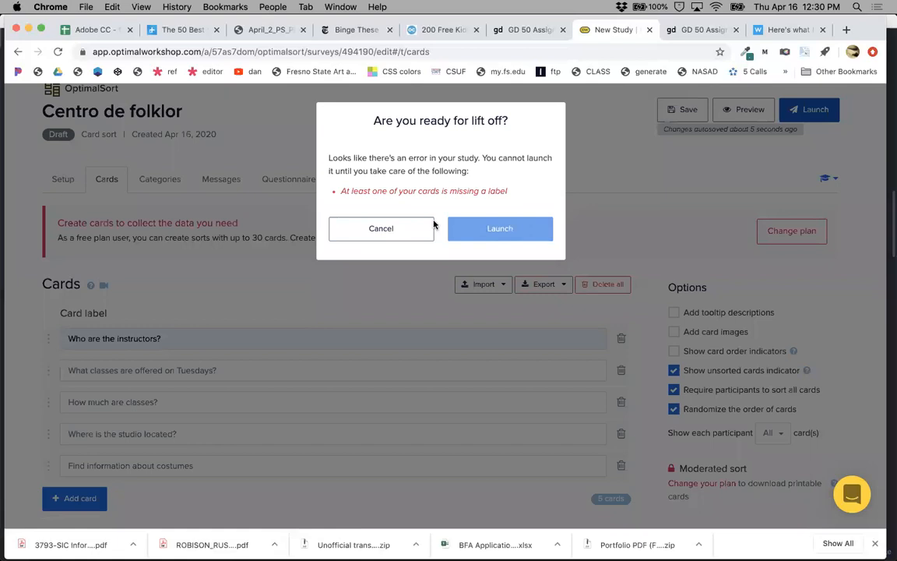
{"action": "left_click", "coordinate": [381, 229]}
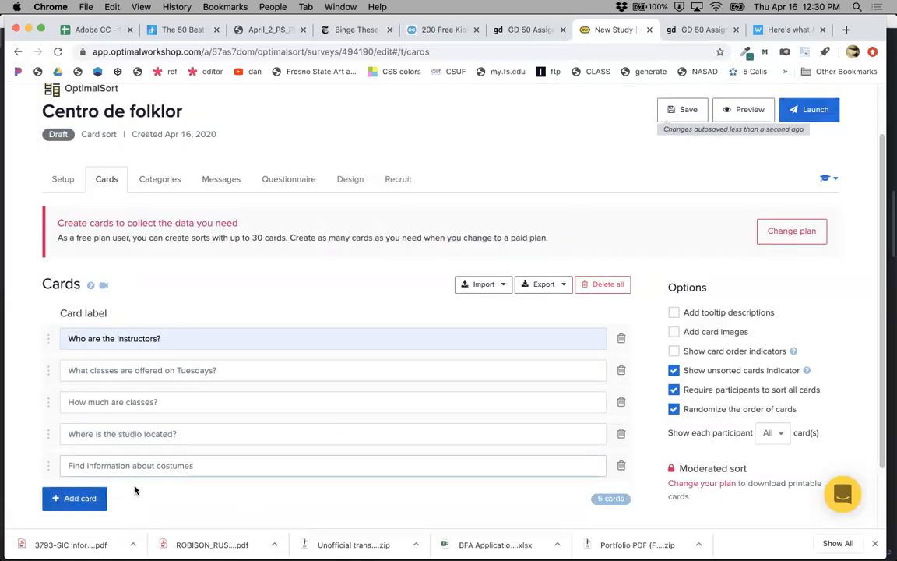
Add a card labeled "When are recitals?".
{"action": "left_click", "coordinate": [75, 498]}
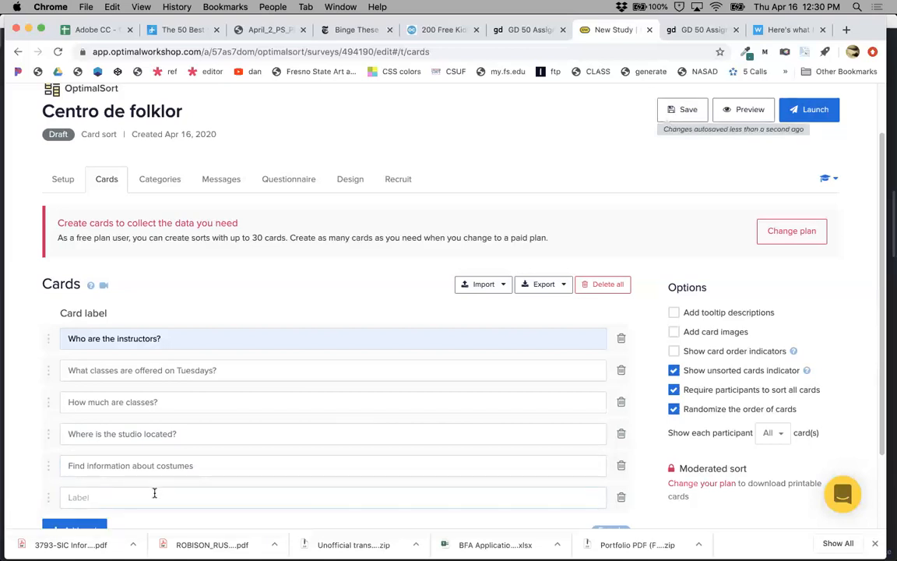
{"action": "left_click", "coordinate": [154, 493]}
{"action": "type", "text": "W"}
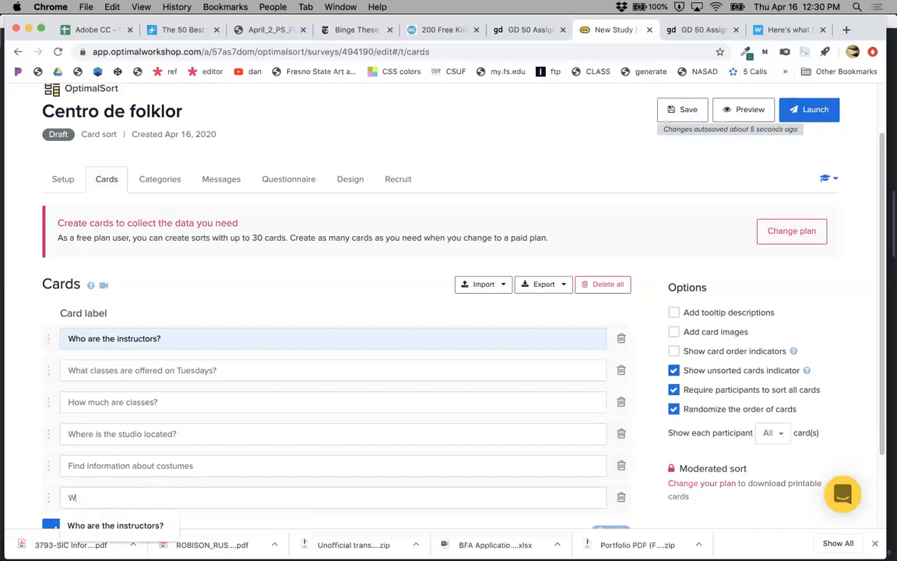
{"action": "type", "text": "hen are "}
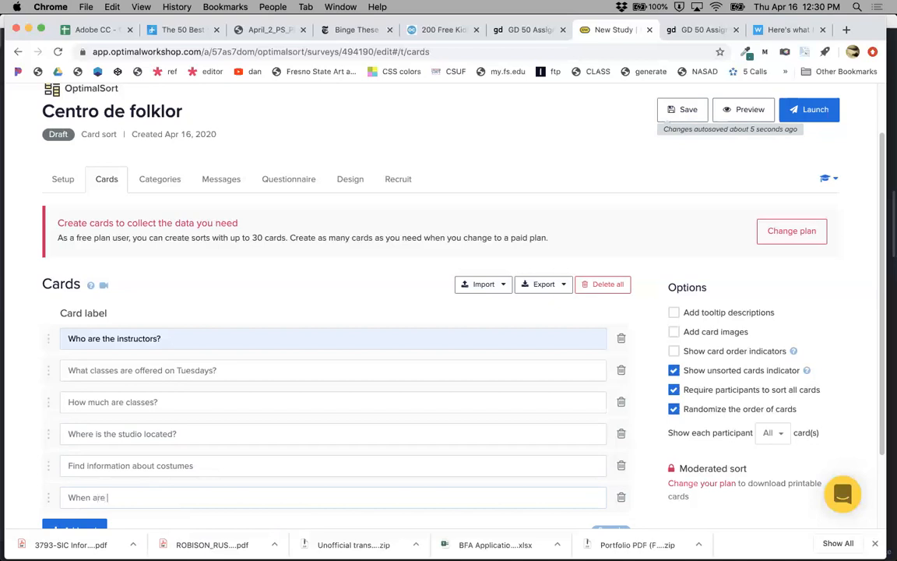
{"action": "type", "text": "recitals?"}
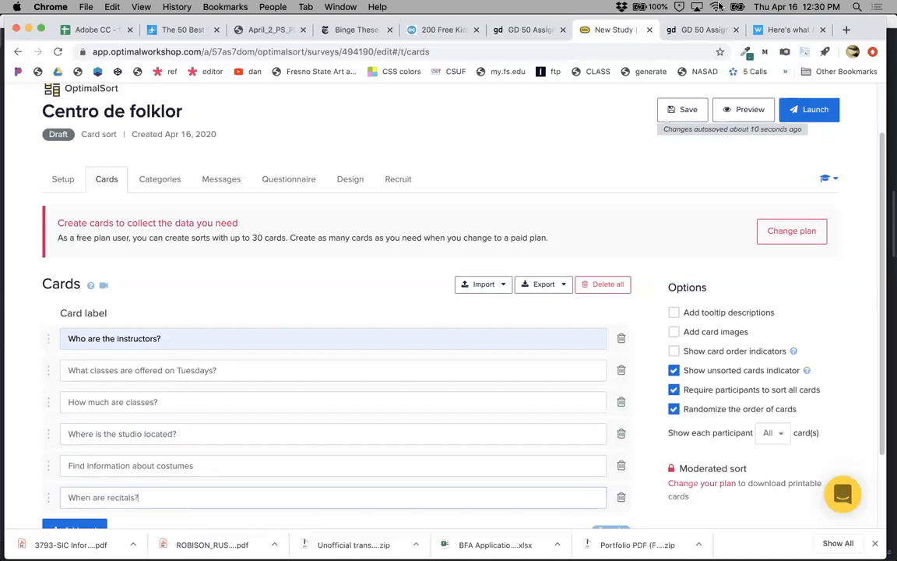
Launch the study.
{"action": "left_click", "coordinate": [816, 117]}
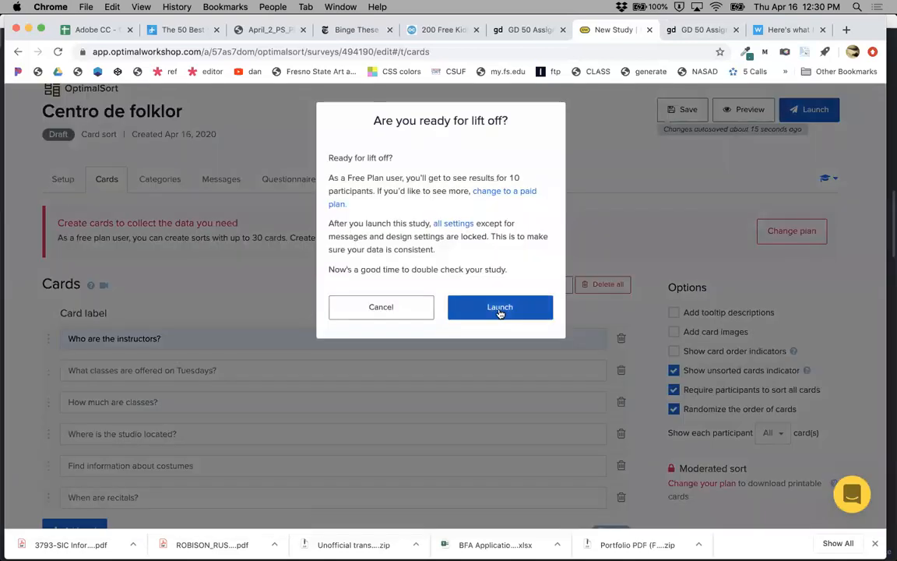
{"action": "left_click", "coordinate": [500, 307]}
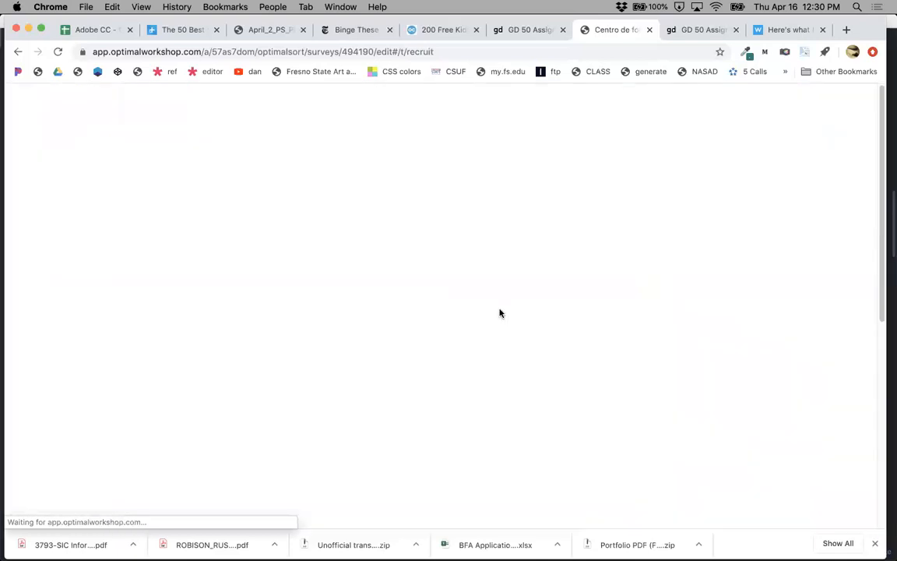
Review the live study's recruit page and select its study link.
{"action": "scroll", "coordinate": [310, 390], "scroll_direction": "down", "scroll_amount": 5}
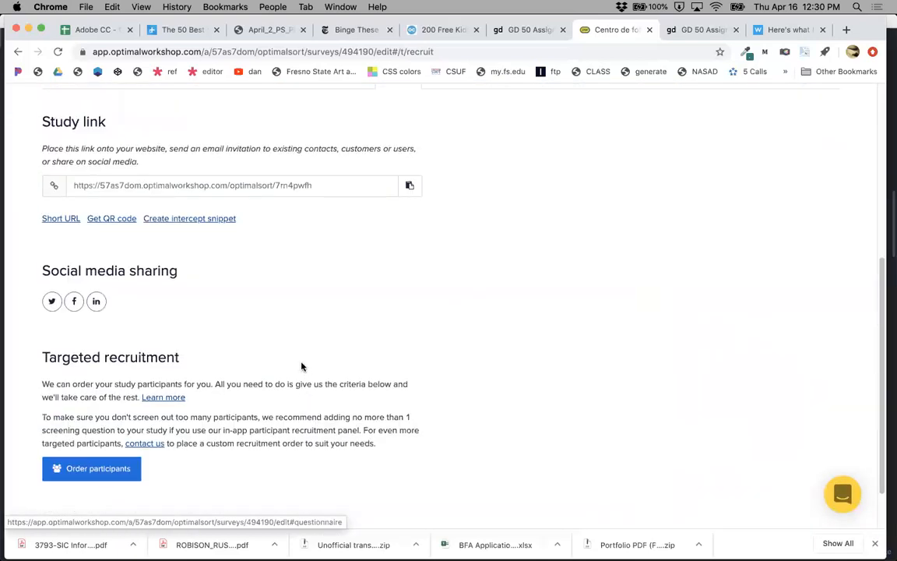
{"action": "scroll", "coordinate": [302, 366], "scroll_direction": "up", "scroll_amount": 3}
{"action": "left_click_drag", "start_coordinate": [305, 269], "coordinate": [70, 272]}
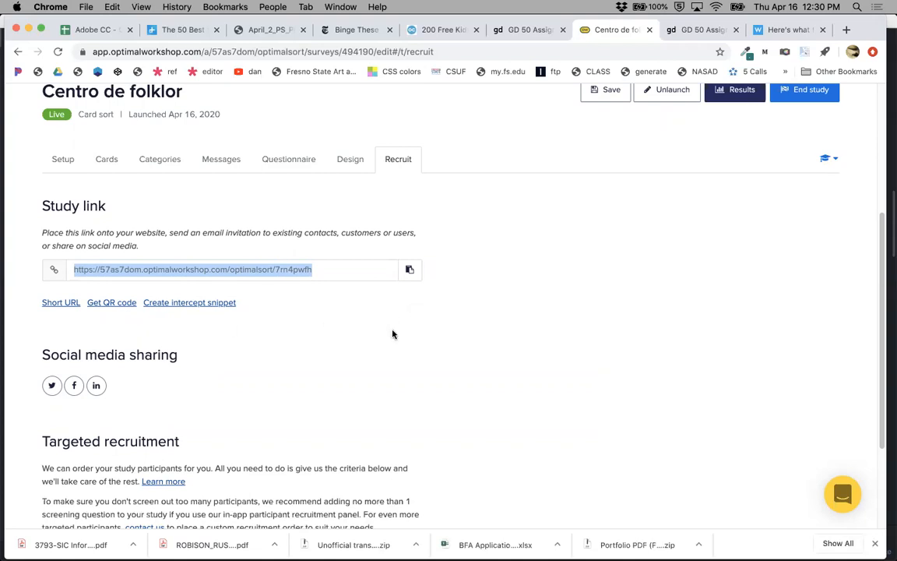
{"action": "scroll", "coordinate": [392, 335], "scroll_direction": "up", "scroll_amount": 1}
{"action": "scroll", "coordinate": [392, 336], "scroll_direction": "up", "scroll_amount": 5}
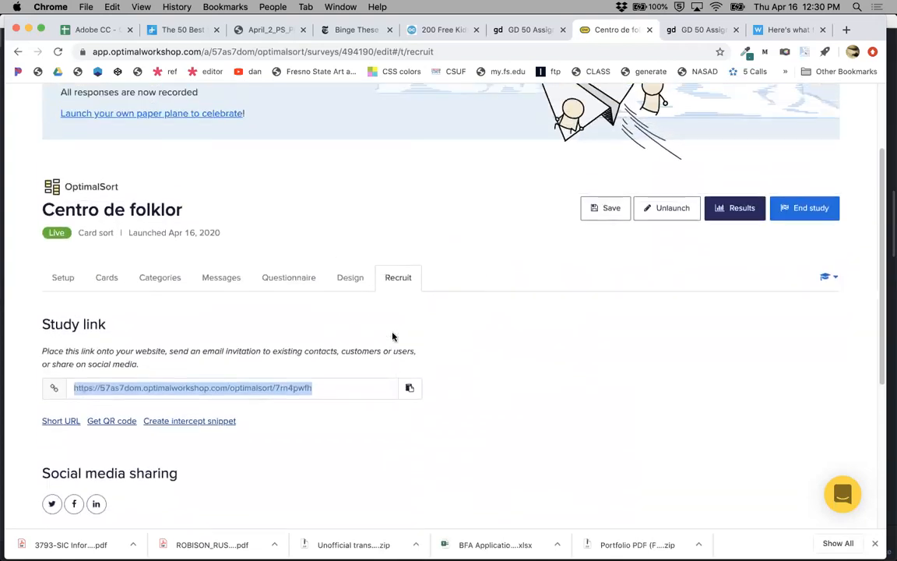
{"action": "scroll", "coordinate": [392, 336], "scroll_direction": "up", "scroll_amount": 5}
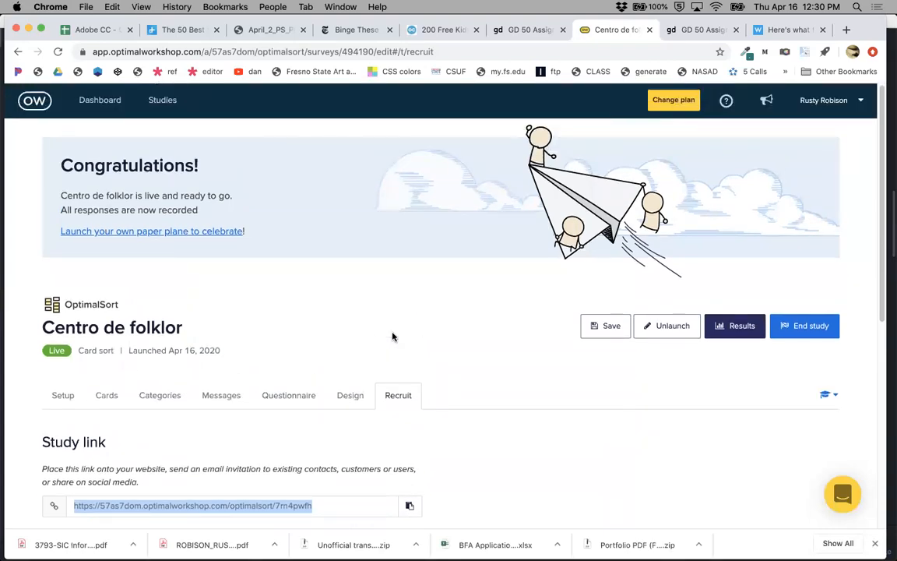
{"action": "scroll", "coordinate": [392, 336], "scroll_direction": "down", "scroll_amount": 3}
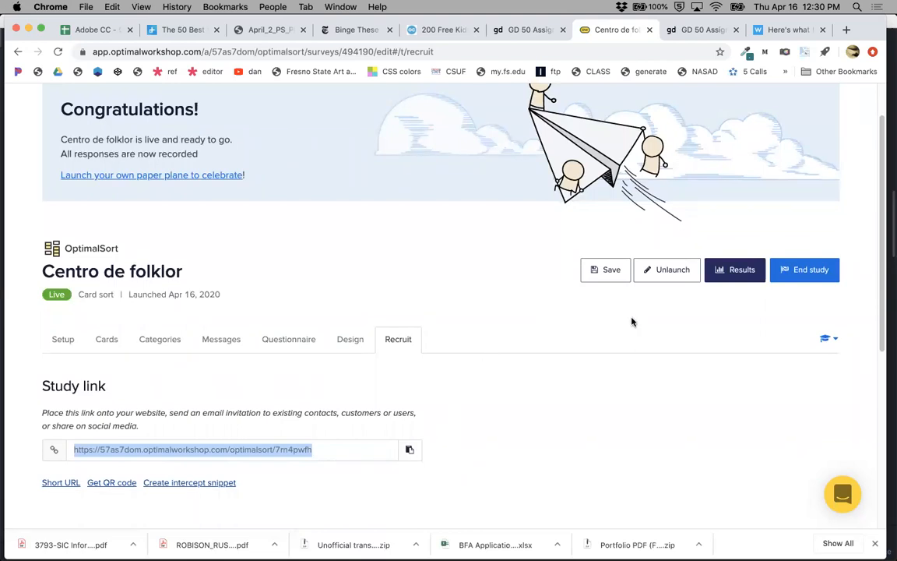
Open the study's results page and view its downloads section.
{"action": "left_click", "coordinate": [738, 272]}
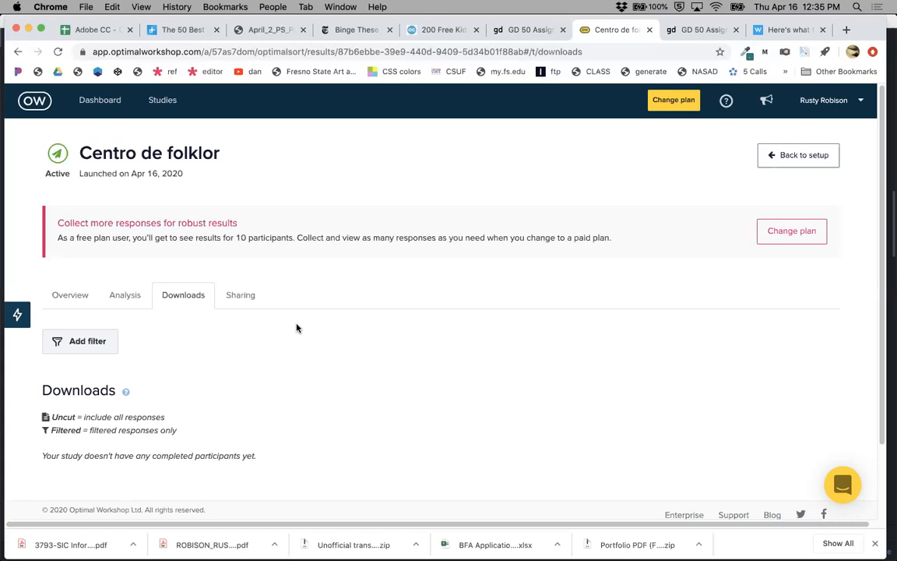
Switch to the GD 50 assignments tab and read through the Website Redesign assignment's steps.
{"action": "left_click", "coordinate": [688, 30]}
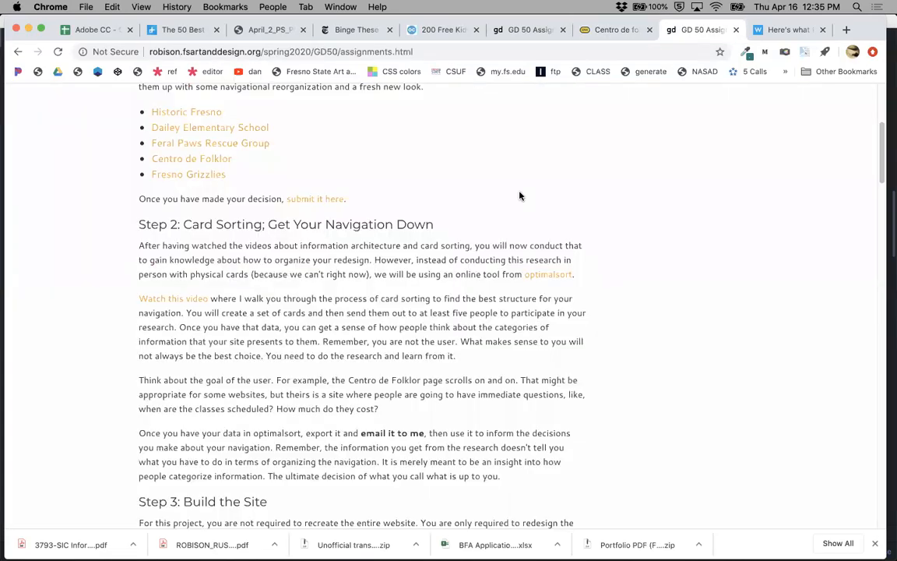
{"action": "scroll", "coordinate": [376, 338], "scroll_direction": "down", "scroll_amount": 3}
{"action": "scroll", "coordinate": [376, 338], "scroll_direction": "down", "scroll_amount": 5}
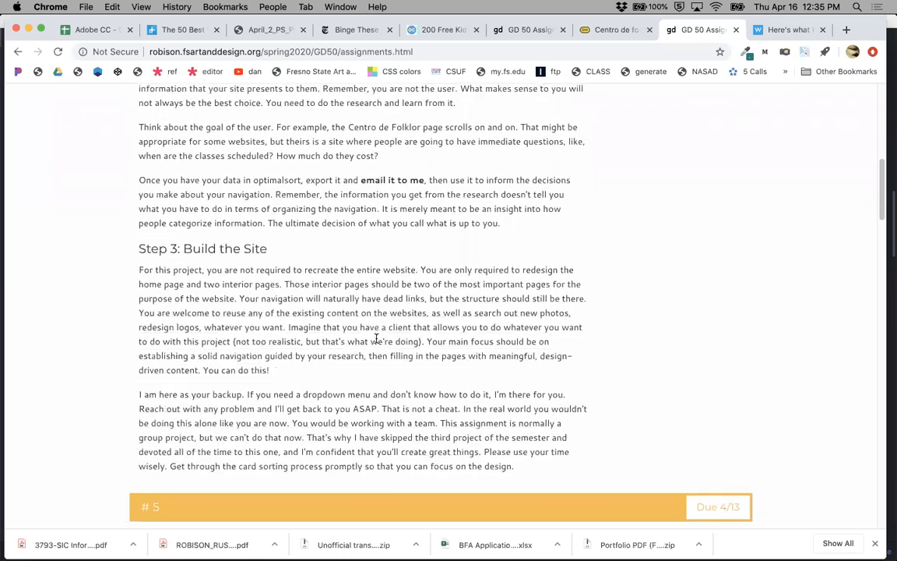
{"action": "scroll", "coordinate": [376, 338], "scroll_direction": "down", "scroll_amount": 1}
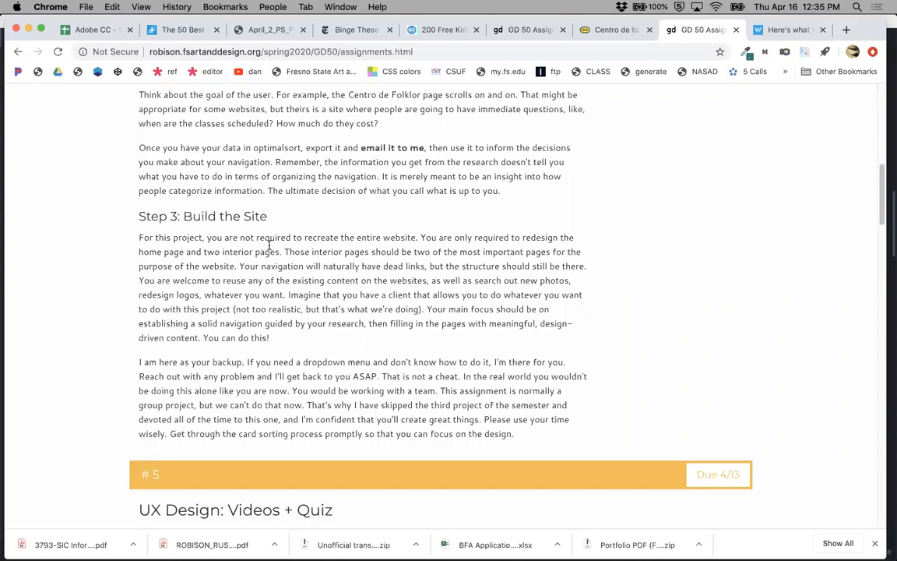
{"action": "scroll", "coordinate": [311, 273], "scroll_direction": "down", "scroll_amount": 6}
{"action": "scroll", "coordinate": [353, 301], "scroll_direction": "up", "scroll_amount": 10}
{"action": "scroll", "coordinate": [351, 301], "scroll_direction": "up", "scroll_amount": 5}
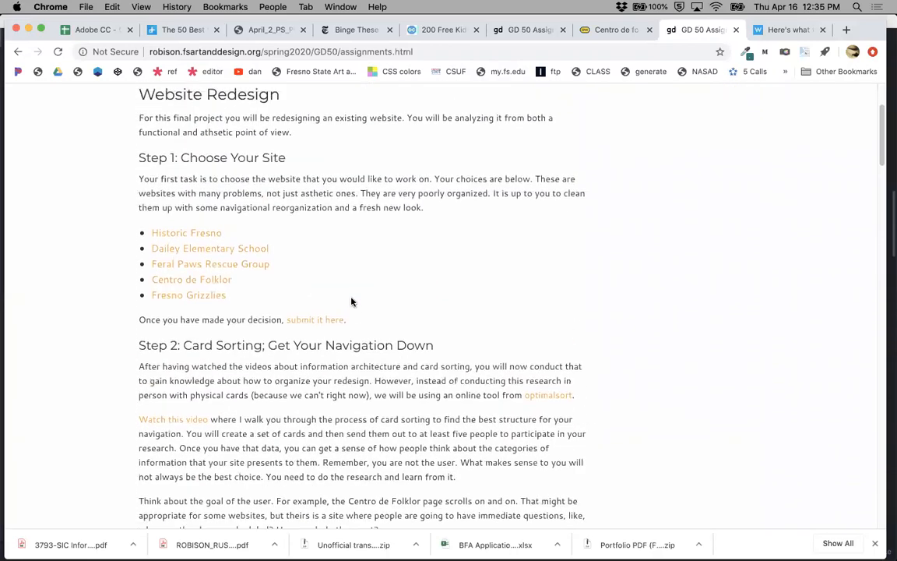
{"action": "scroll", "coordinate": [351, 301], "scroll_direction": "up", "scroll_amount": 3}
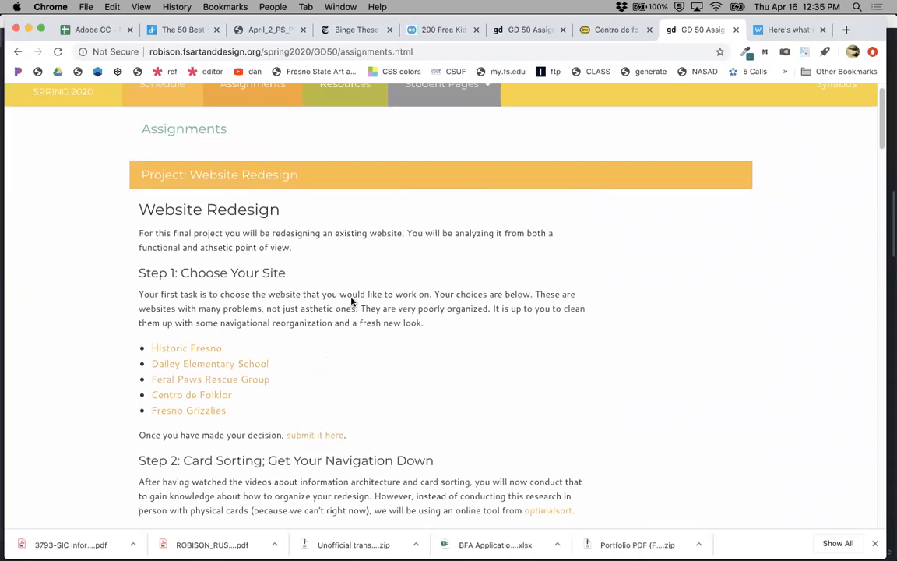